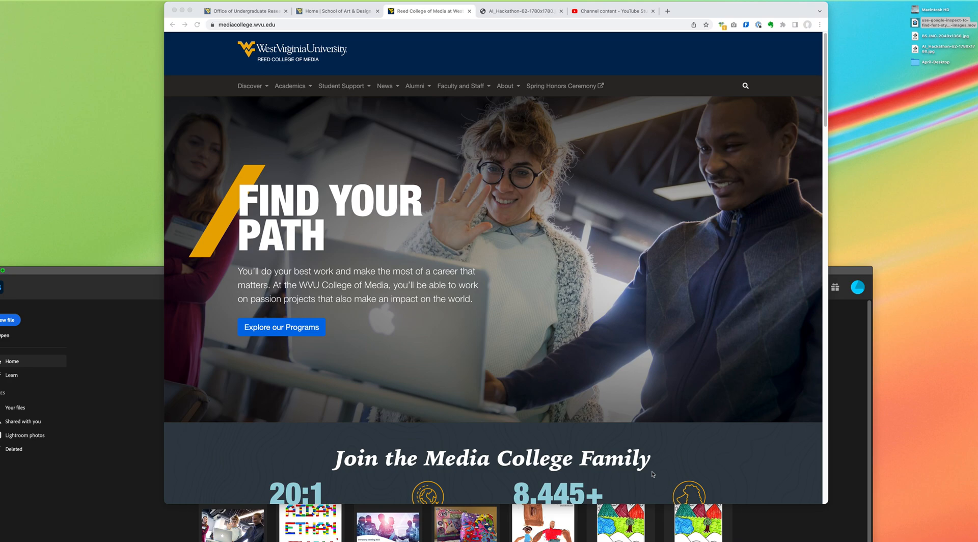
# Step: Capture the college homepage browser window as a screenshot on the clipboard, and bring the Photoshop window into full view
pyautogui.press('super+shift+4')
pyautogui.moveTo(164, 2); pyautogui.dragTo(828, 479)
pyautogui.moveTo(99, 273); pyautogui.dragTo(130, 2)
# Step: Create a new document named HomePage-Mockup at the 3460 x 2482 px, 144 ppi clipboard size
pyautogui.click(58, 0)
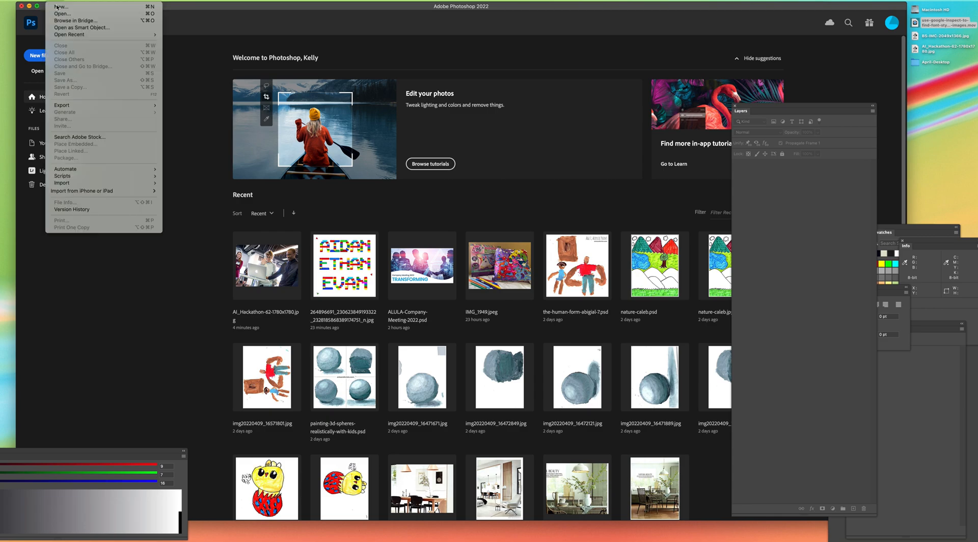
pyautogui.click(60, 7)
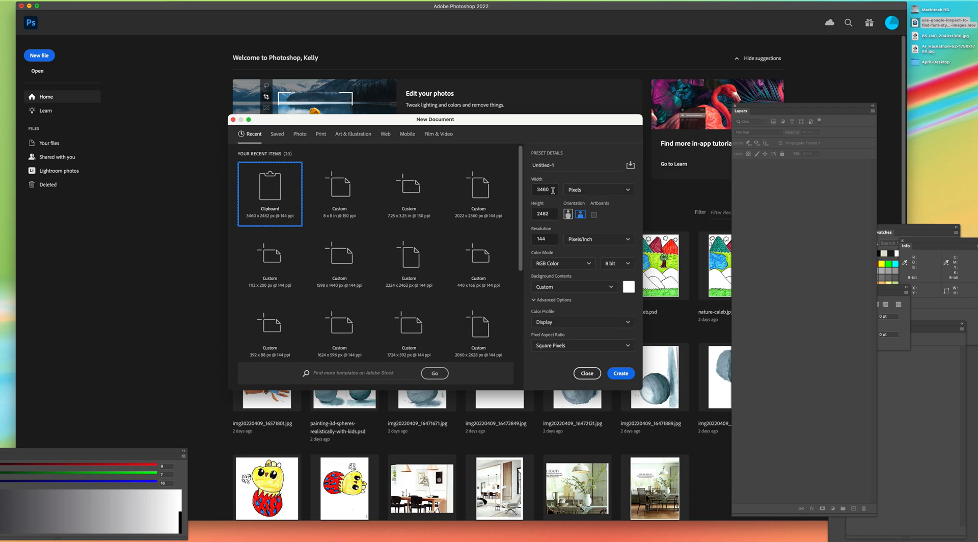
pyautogui.doubleClick(546, 165)
pyautogui.moveTo(559, 165); pyautogui.dragTo(530, 155)
pyautogui.write('HomePage-Mockup')
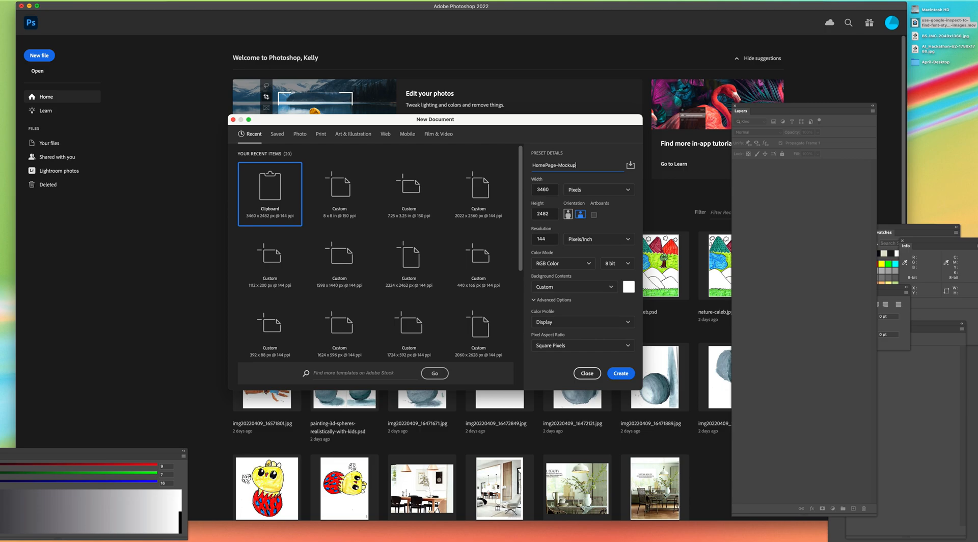
pyautogui.press('Return')
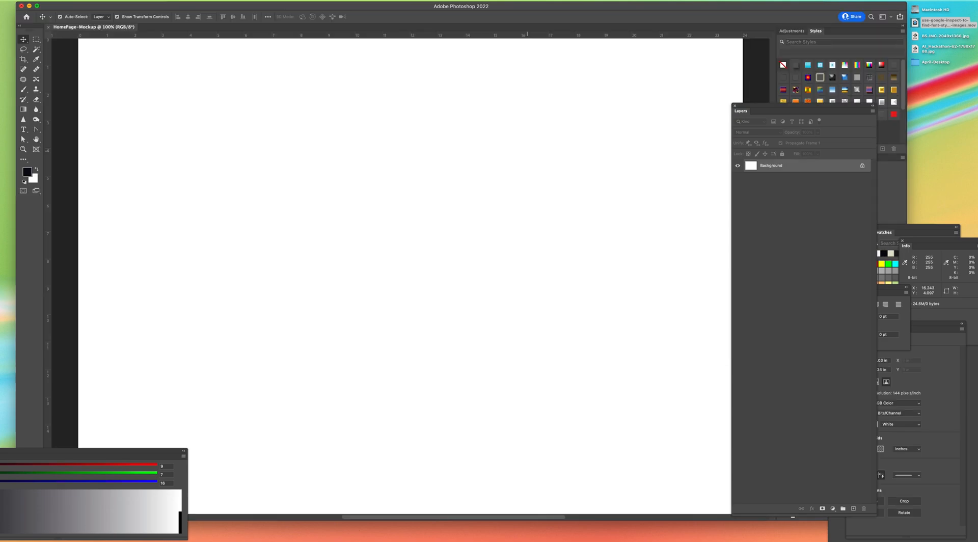
# Step: Paste the captured homepage screenshot into the new document
pyautogui.click(94, 2)
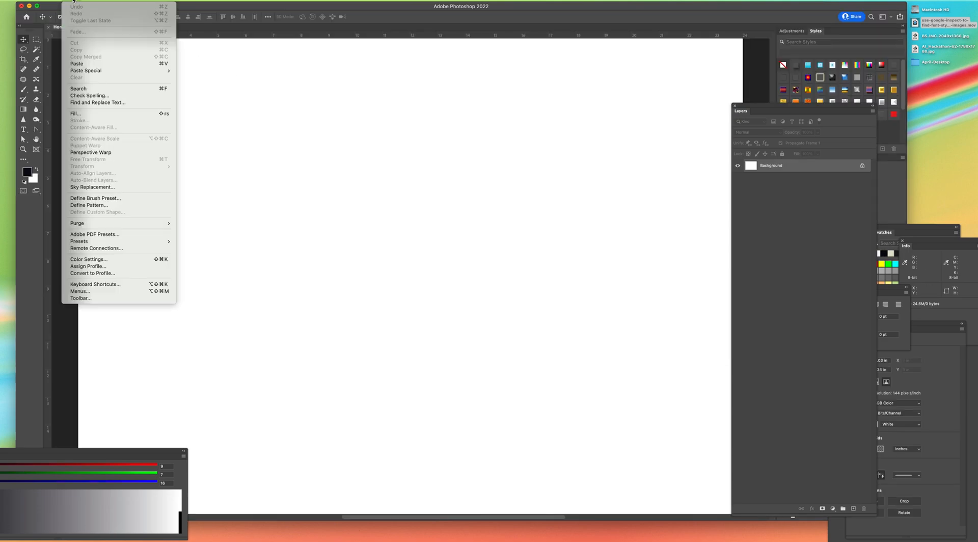
pyautogui.click(94, 63)
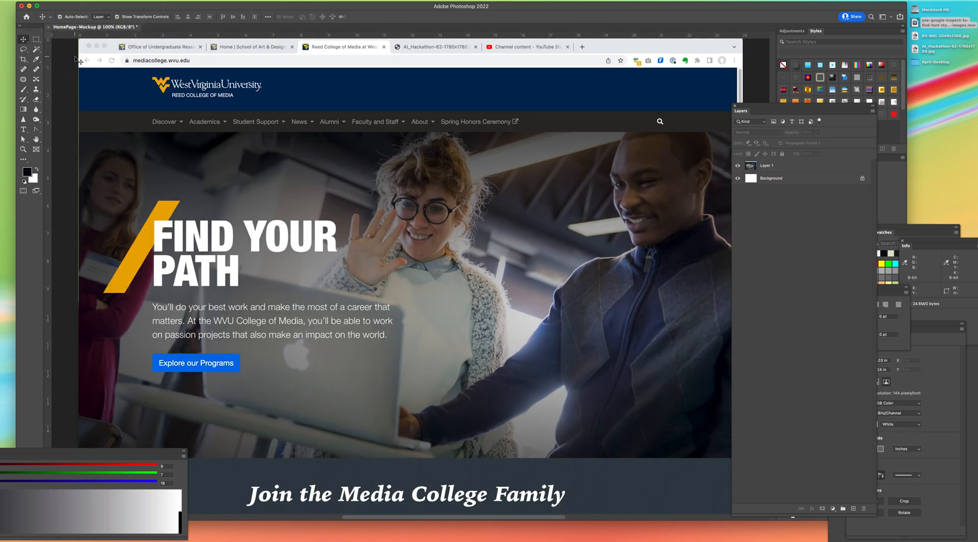
pyautogui.press('super+minus')
pyautogui.click(436, 87)
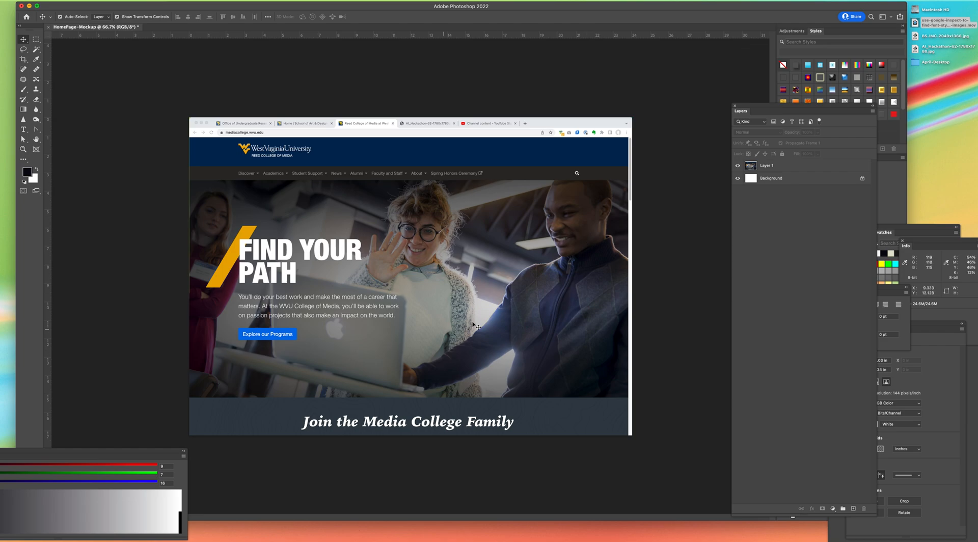
# Step: Marquee-select the hero image area, about 23.6 by 11.8 inches, and duplicate Layer 1 under its default name
pyautogui.click(36, 39)
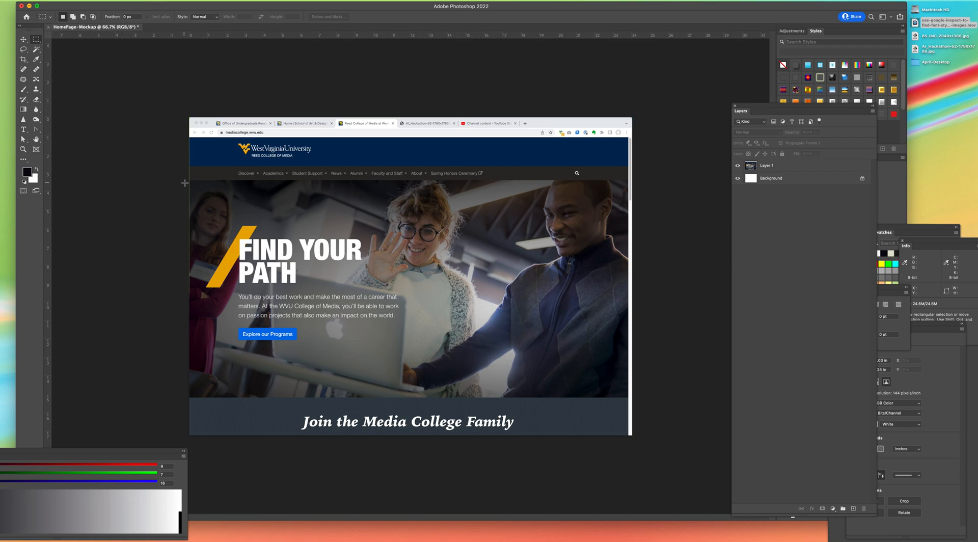
pyautogui.moveTo(187, 180); pyautogui.dragTo(641, 397)
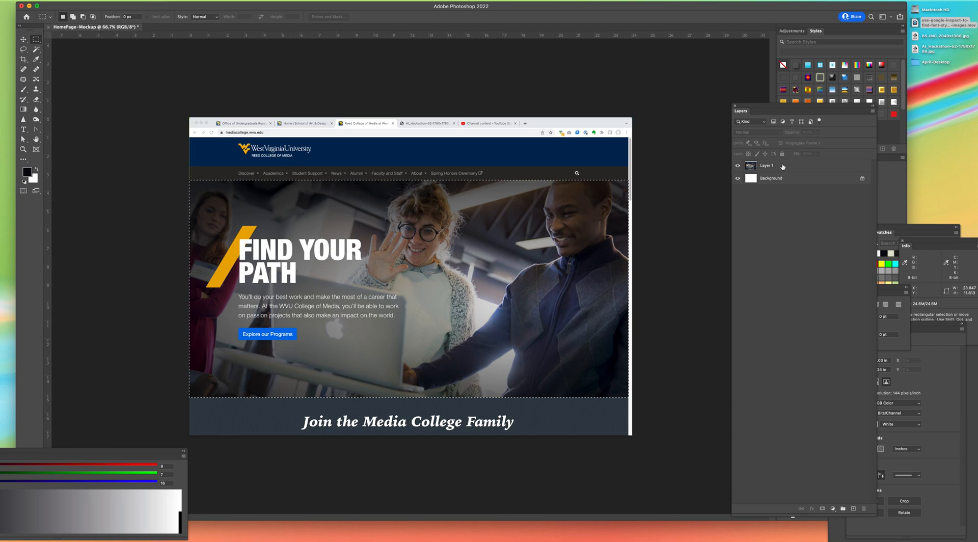
pyautogui.click(840, 165)
pyautogui.click(872, 111)
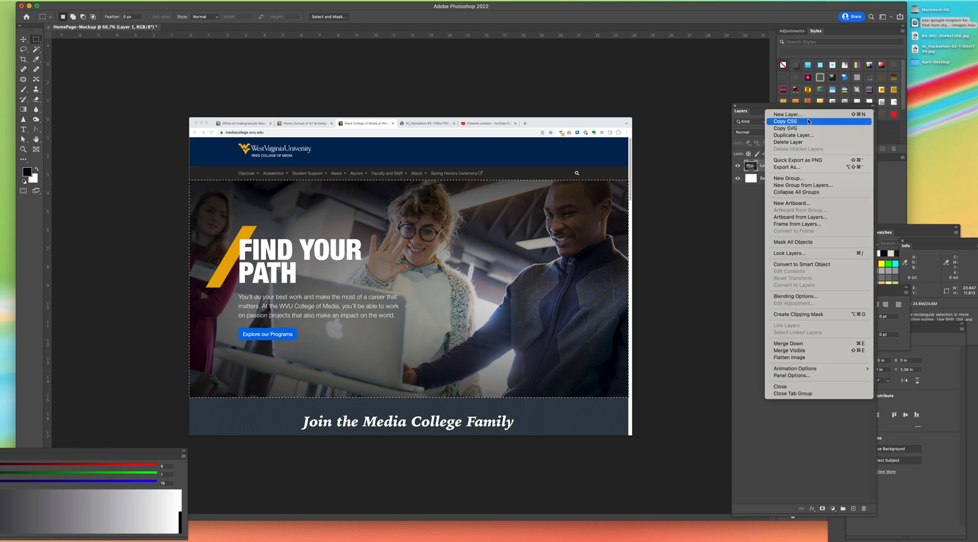
pyautogui.click(791, 136)
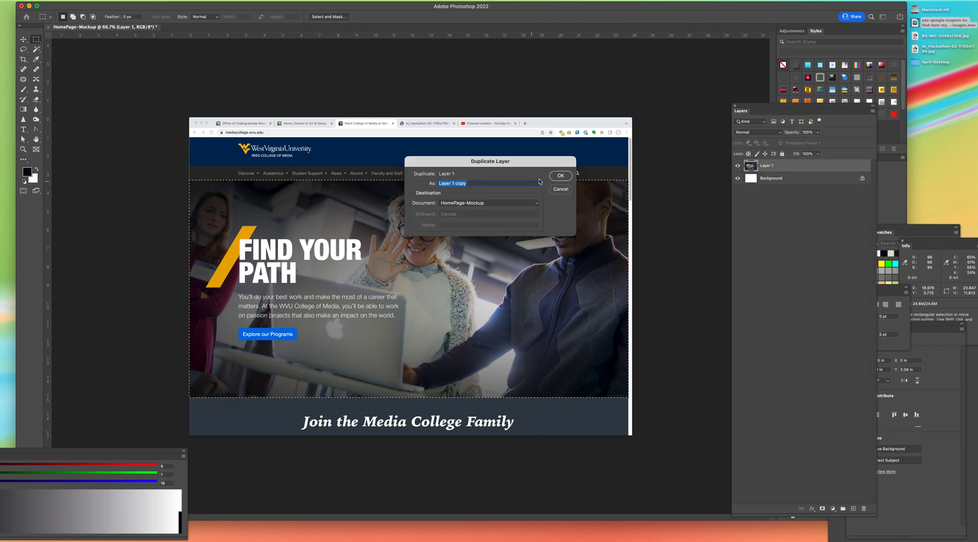
pyautogui.click(560, 173)
# Step: Invert the hero area selection and apply it as a layer mask on Layer 1 copy
pyautogui.click(152, 1)
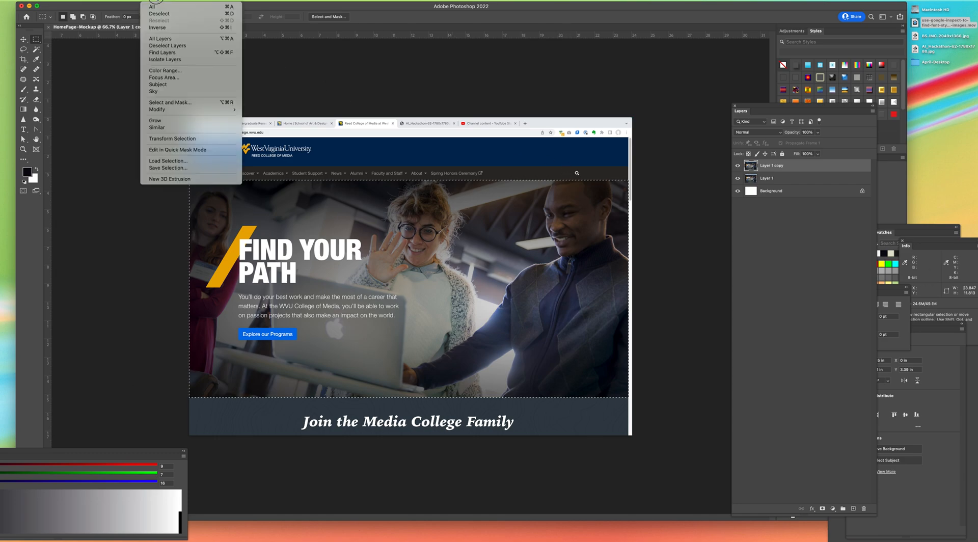
pyautogui.click(162, 28)
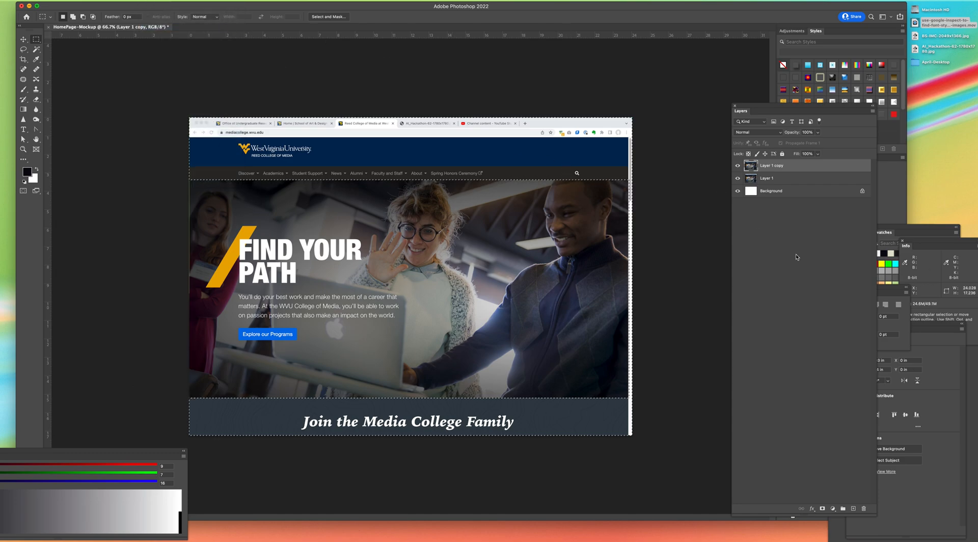
pyautogui.click(823, 509)
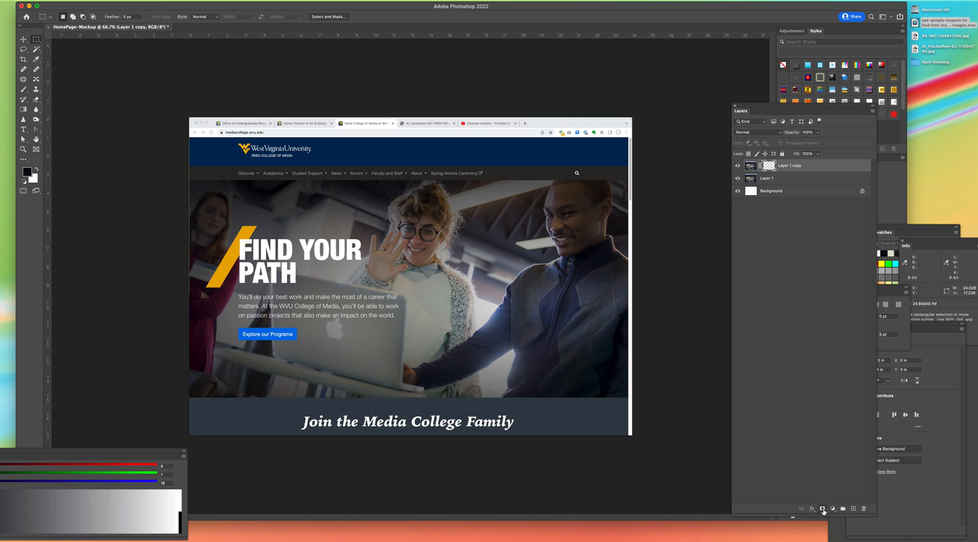
# Step: Toggle the visibility of Layer 1 and Layer 1 copy to check the masked-out hero area
pyautogui.click(738, 178)
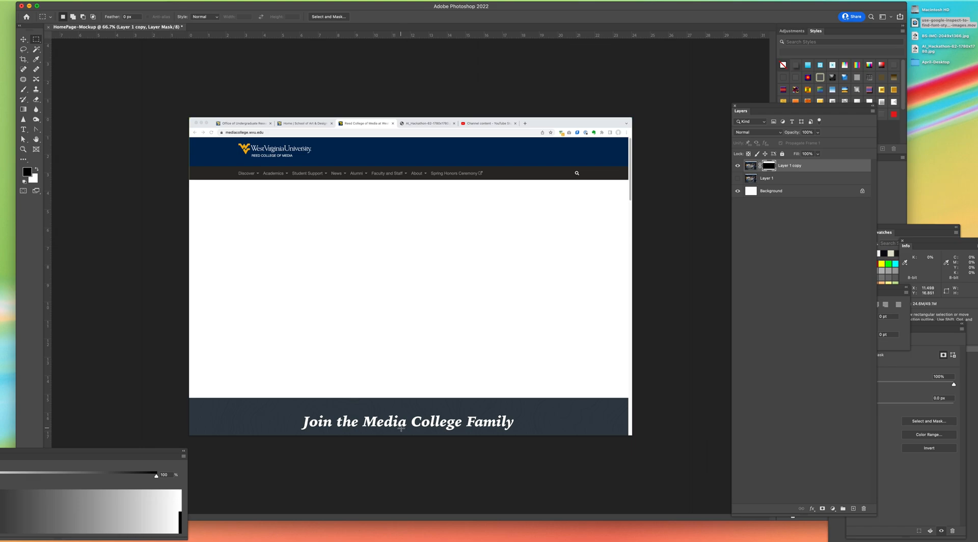
pyautogui.click(738, 165)
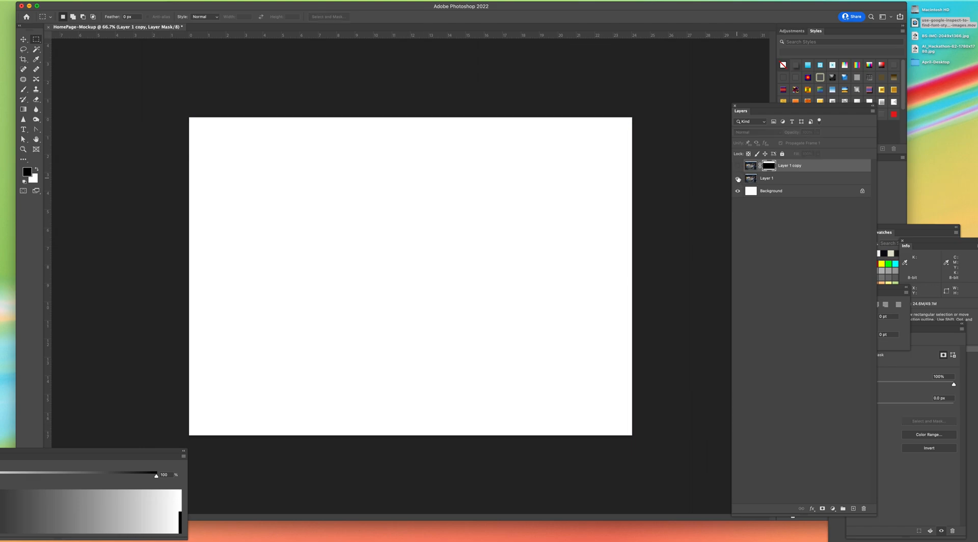
pyautogui.click(737, 178)
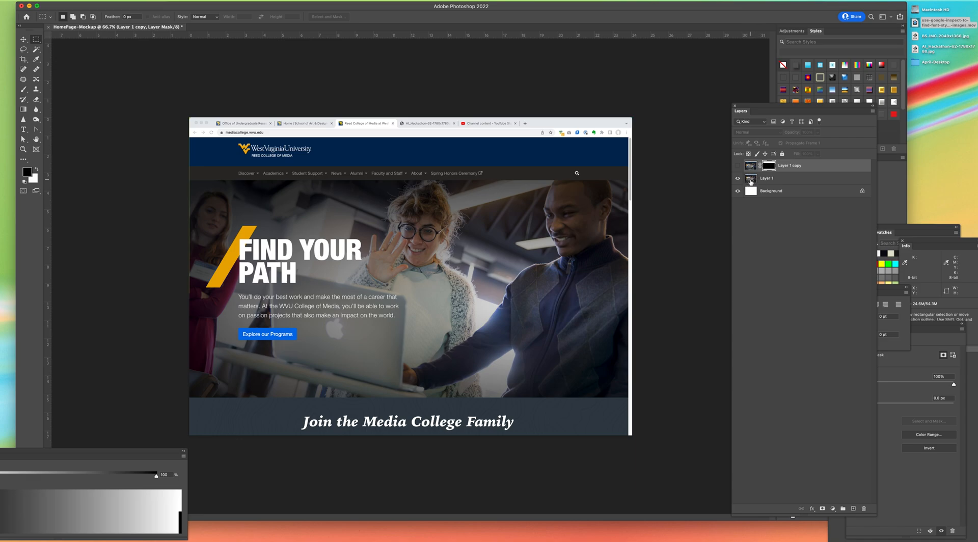
pyautogui.click(738, 166)
pyautogui.click(738, 178)
pyautogui.click(737, 178)
# Step: Place horizontal guides at the baselines of FIND YOUR and PATH, and a vertical guide at the heading's left edge
pyautogui.moveTo(297, 35); pyautogui.dragTo(291, 260)
pyautogui.moveTo(283, 35); pyautogui.dragTo(277, 283)
pyautogui.click(738, 178)
pyautogui.click(738, 179)
pyautogui.moveTo(48, 216); pyautogui.dragTo(240, 225)
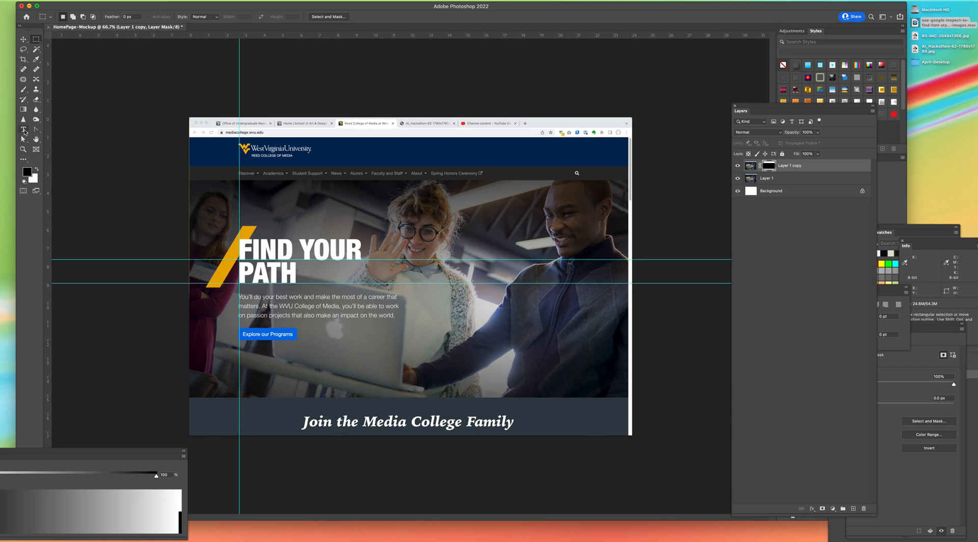
# Step: Set up the Horizontal Type tool with white as the text color and Helvetica Neue Regular as the font
pyautogui.click(24, 130)
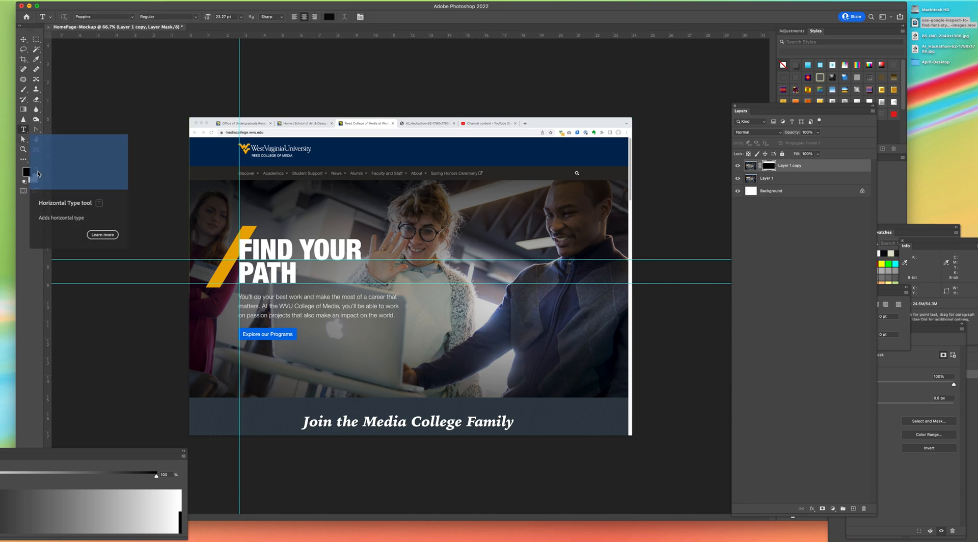
pyautogui.press('x')
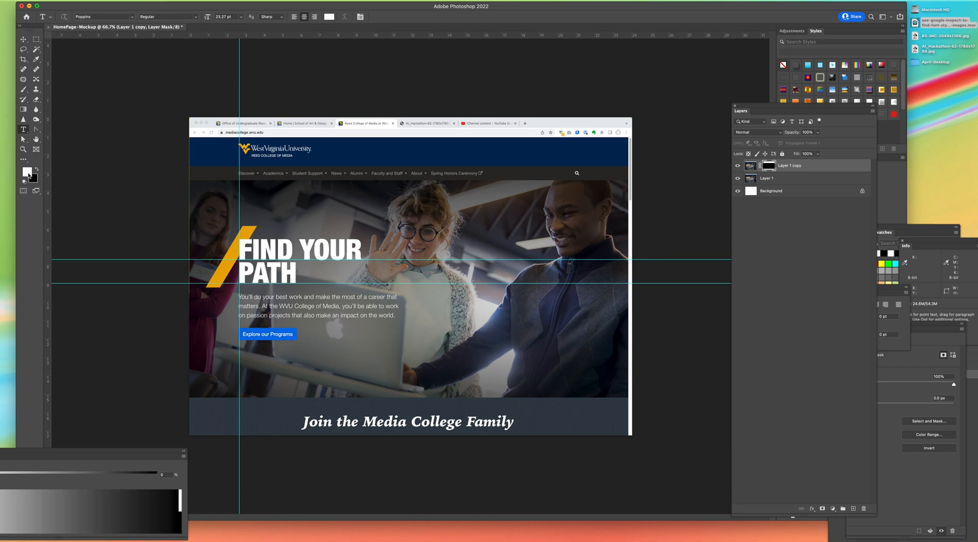
pyautogui.click(111, 17)
pyautogui.write('Helvetica')
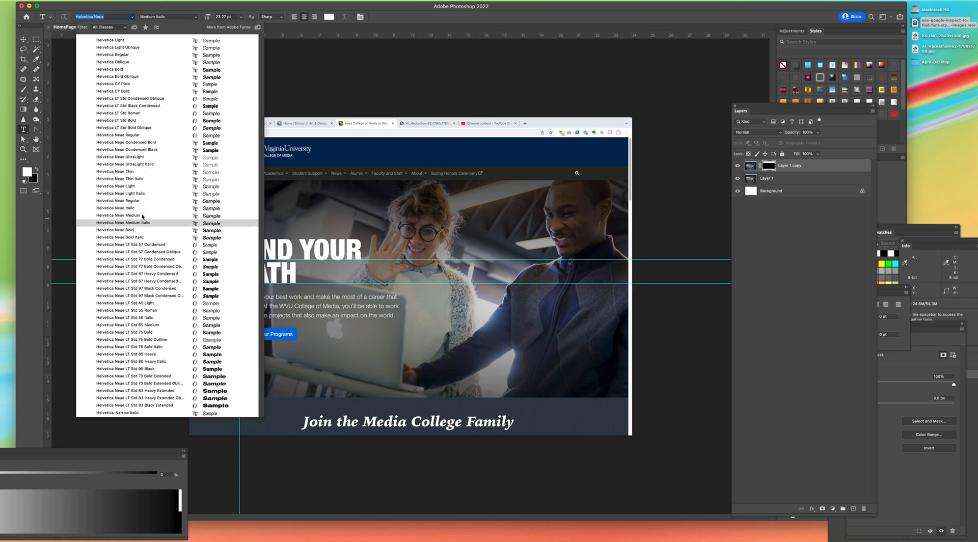
pyautogui.click(101, 16)
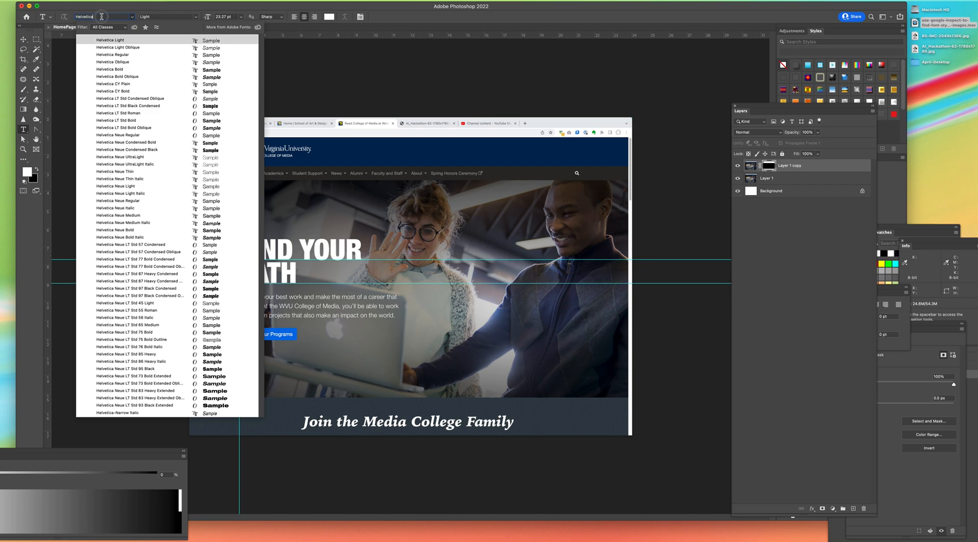
pyautogui.write('Neu')
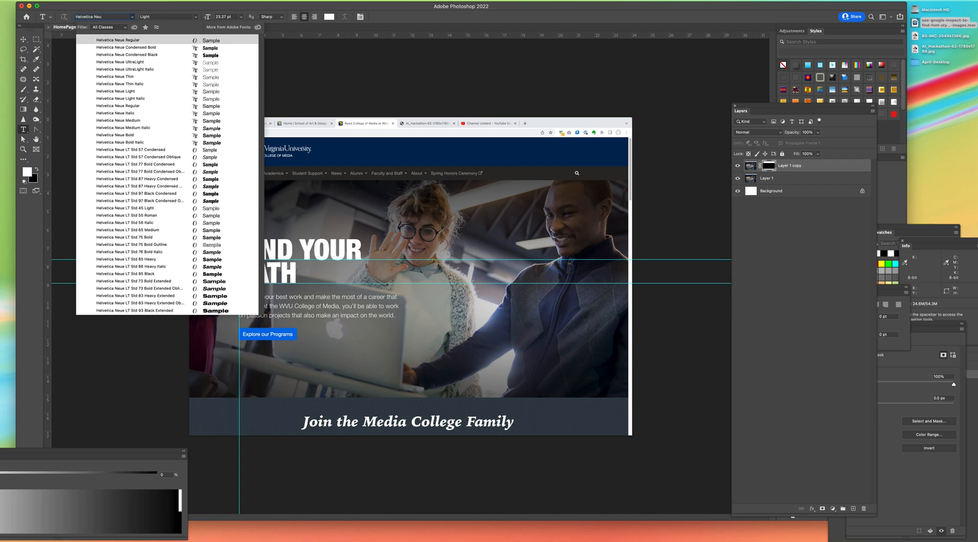
pyautogui.write('e')
pyautogui.press('Return')
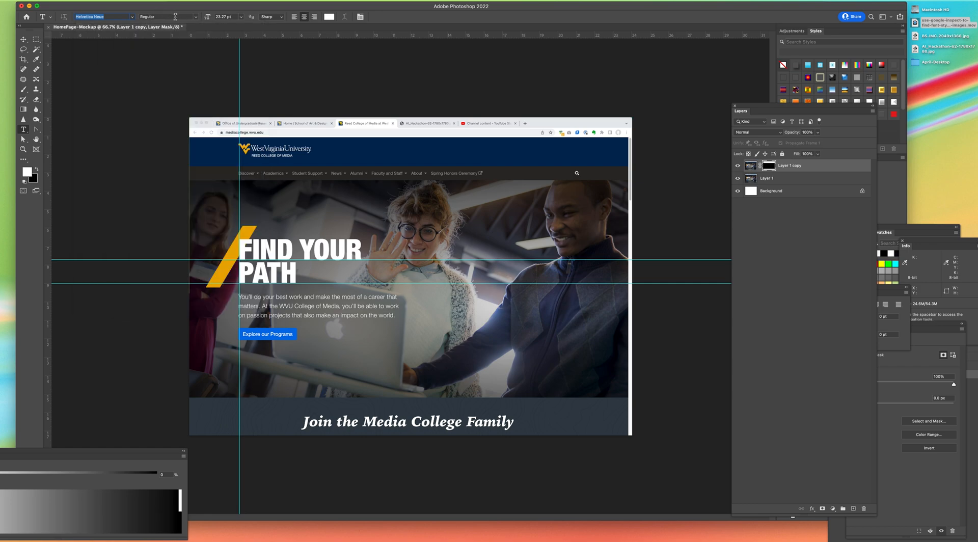
# Step: Set the type size to 112 pt
pyautogui.click(225, 17)
pyautogui.write('11')
pyautogui.click(241, 17)
# Step: Add the two-line text FIND YOUR / PATH just above the existing heading in the hero image
pyautogui.click(252, 215)
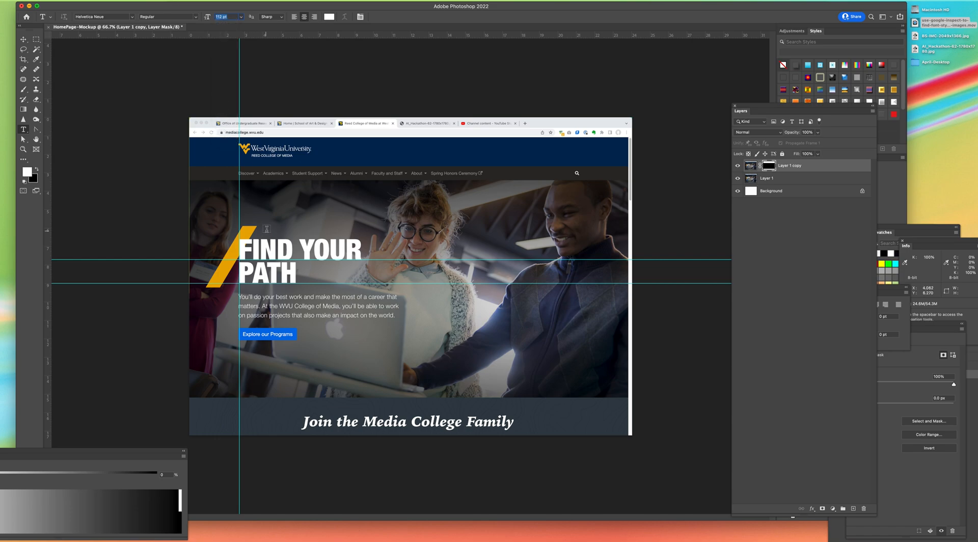
pyautogui.click(266, 229)
pyautogui.write('FIND YOUR')
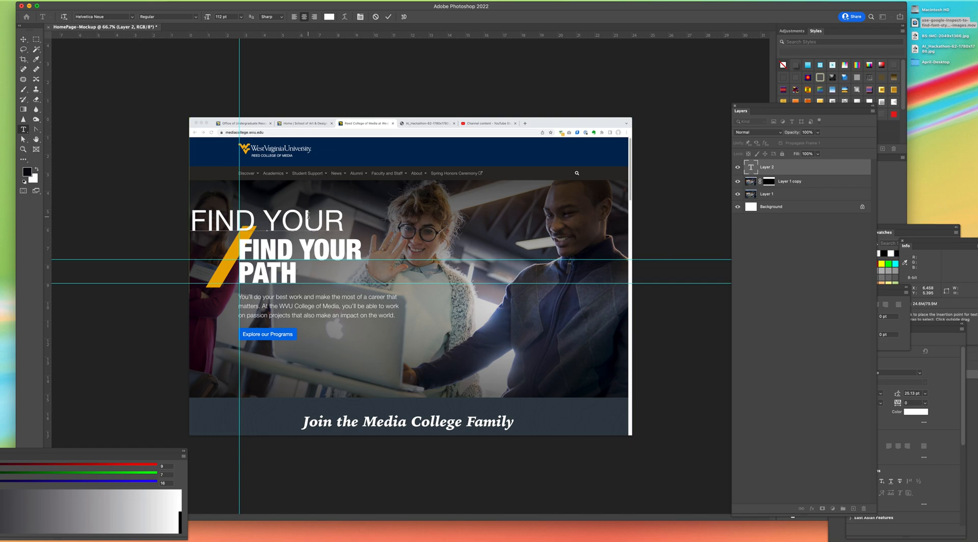
pyautogui.press('Return')
pyautogui.write('PATH')
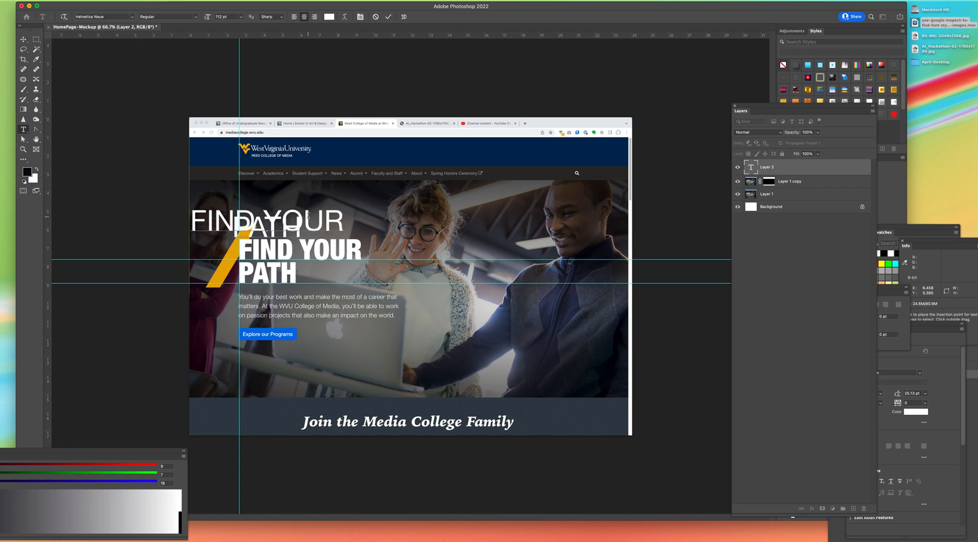
# Step: Select all of the new heading text, set its leading to Auto and align it left
pyautogui.moveTo(307, 216); pyautogui.dragTo(196, 219)
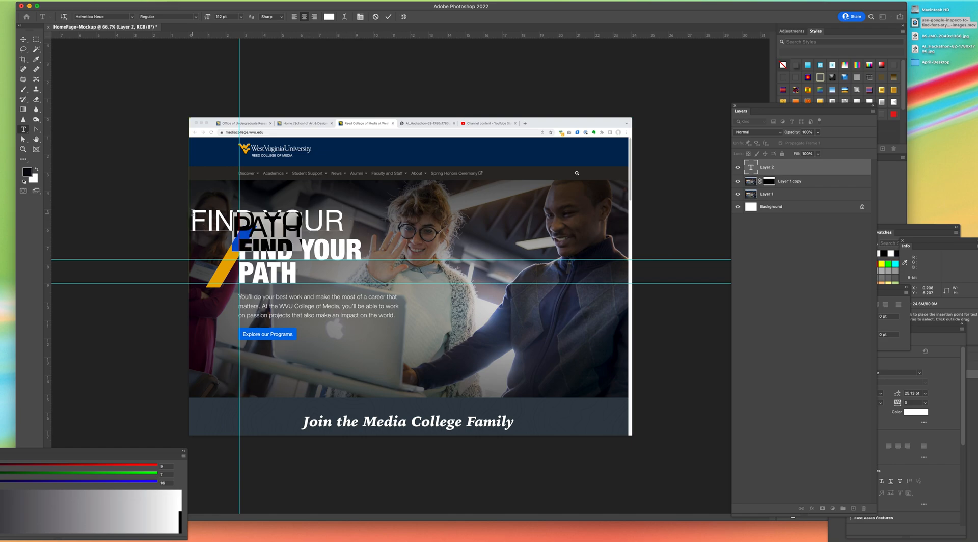
pyautogui.doubleClick(262, 213)
pyautogui.doubleClick(259, 212)
pyautogui.press('super+a')
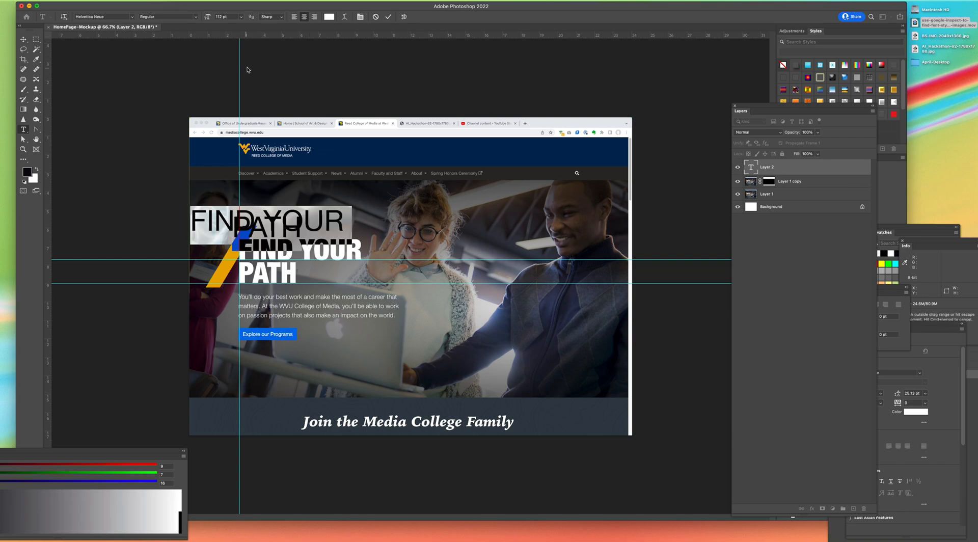
pyautogui.click(942, 376)
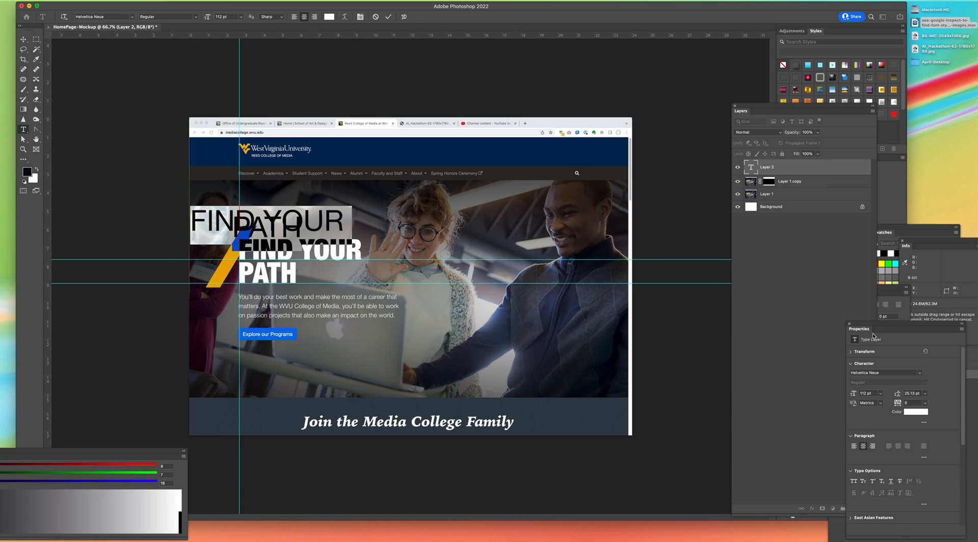
pyautogui.moveTo(869, 328); pyautogui.dragTo(559, 52)
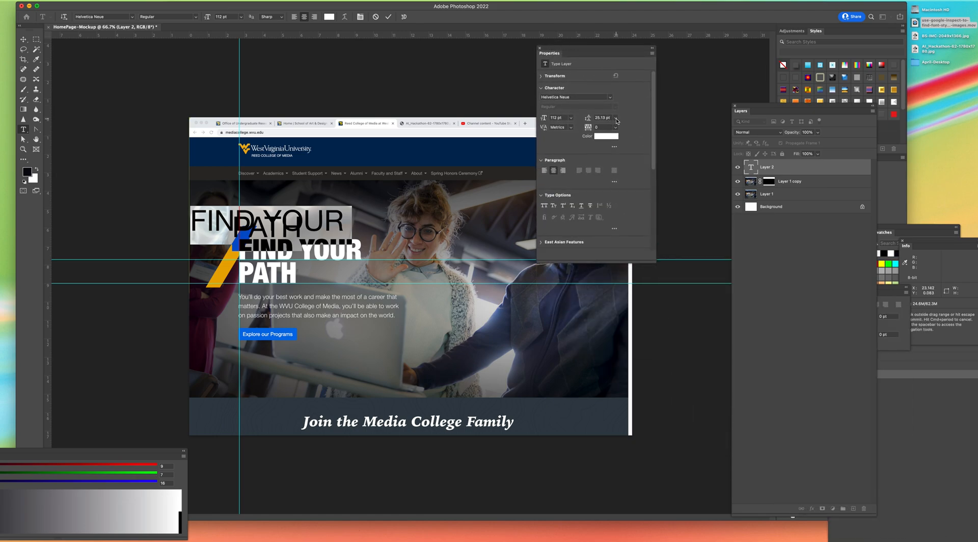
pyautogui.click(615, 118)
pyautogui.click(602, 125)
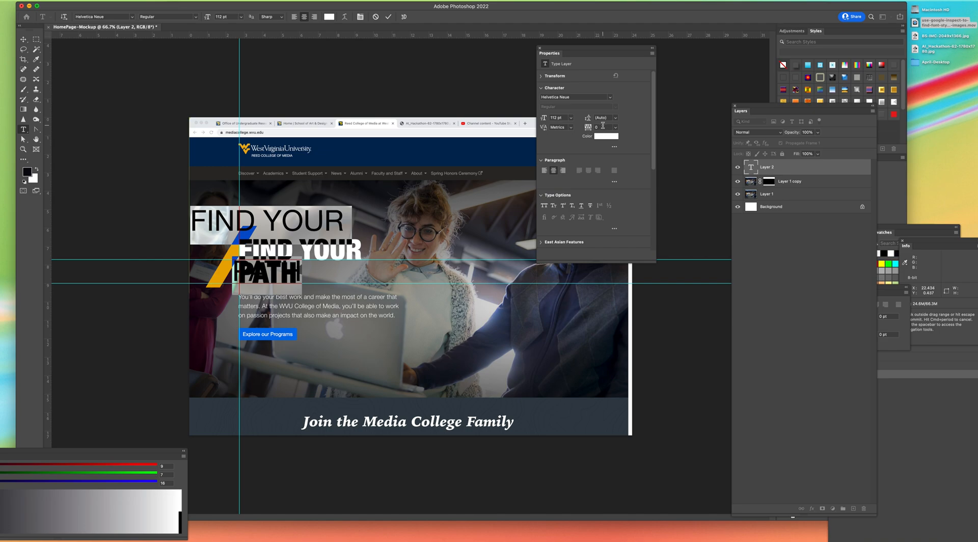
pyautogui.click(545, 170)
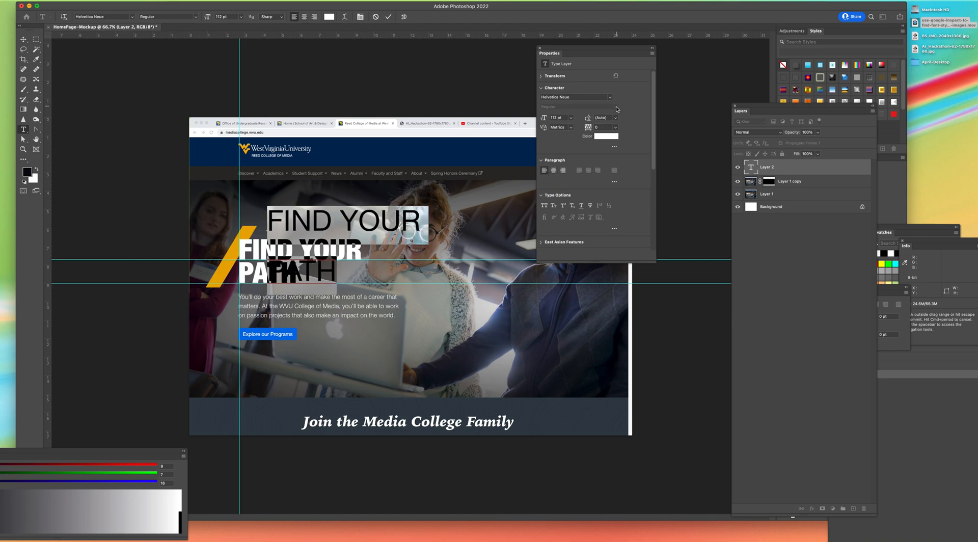
# Step: Change the selected heading text's font style to Helvetica Neue Condensed Black
pyautogui.click(185, 16)
pyautogui.click(132, 17)
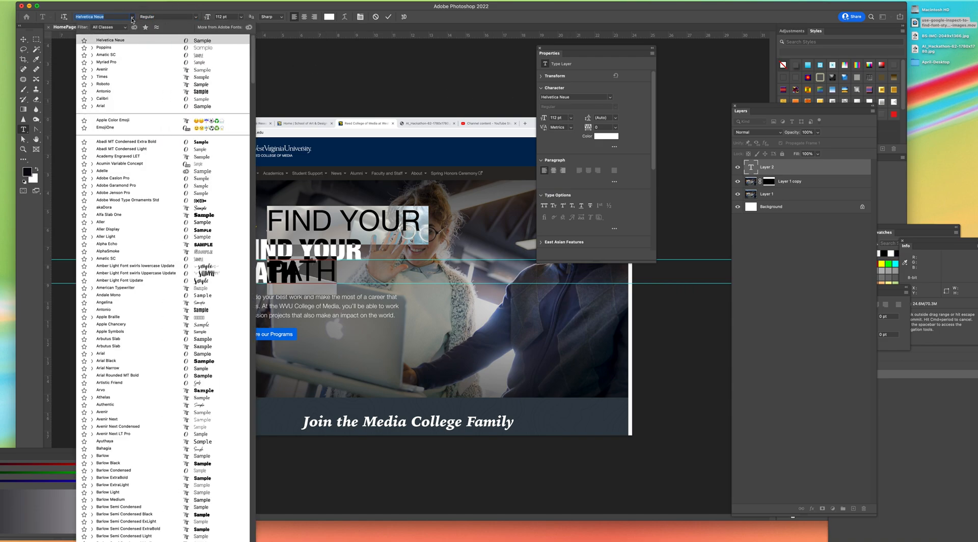
pyautogui.click(115, 16)
pyautogui.press('Return')
pyautogui.press('Tab')
pyautogui.click(114, 17)
pyautogui.click(112, 16)
pyautogui.write('Black')
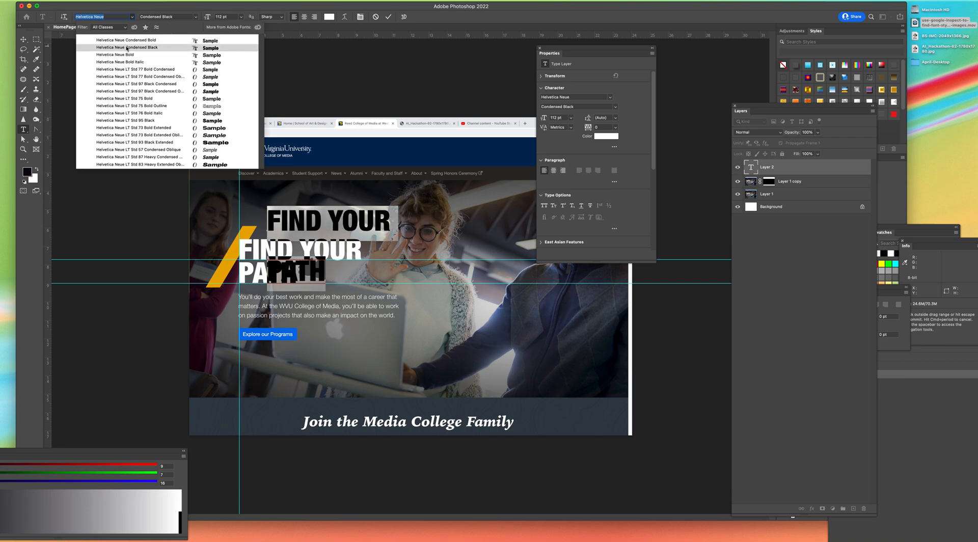
pyautogui.click(126, 47)
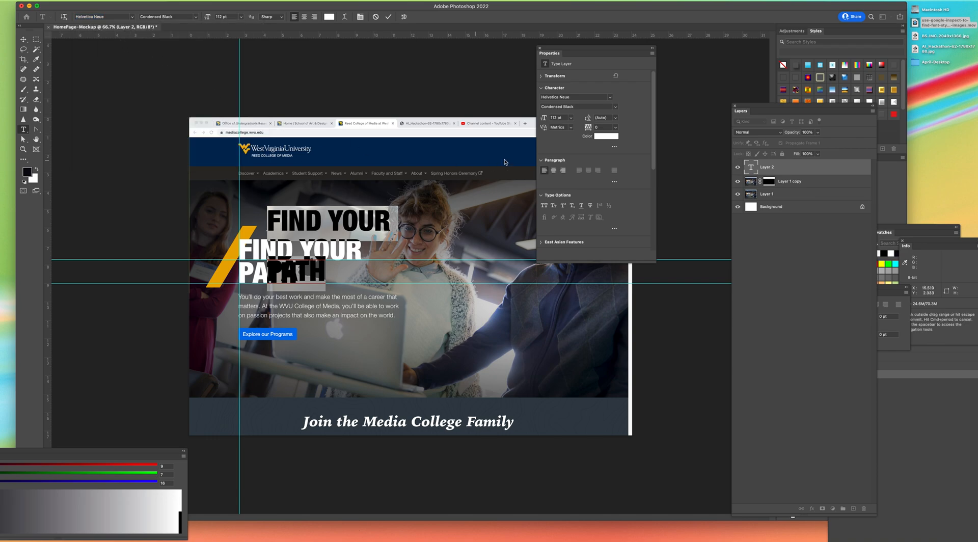
# Step: Tighten the line spacing of the selected heading by setting its leading to 90 pt
pyautogui.click(607, 118)
pyautogui.write('120')
pyautogui.press('Return')
pyautogui.click(595, 117)
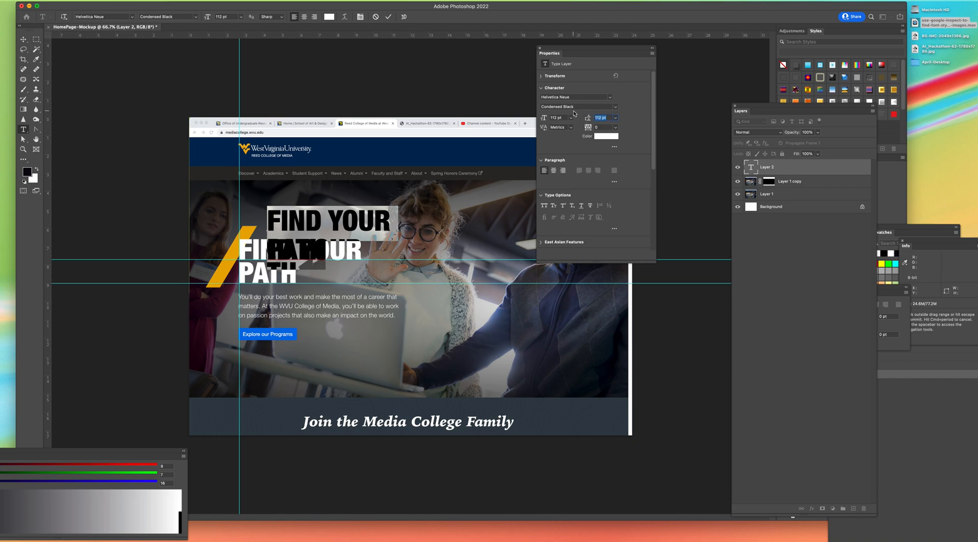
pyautogui.press('Return')
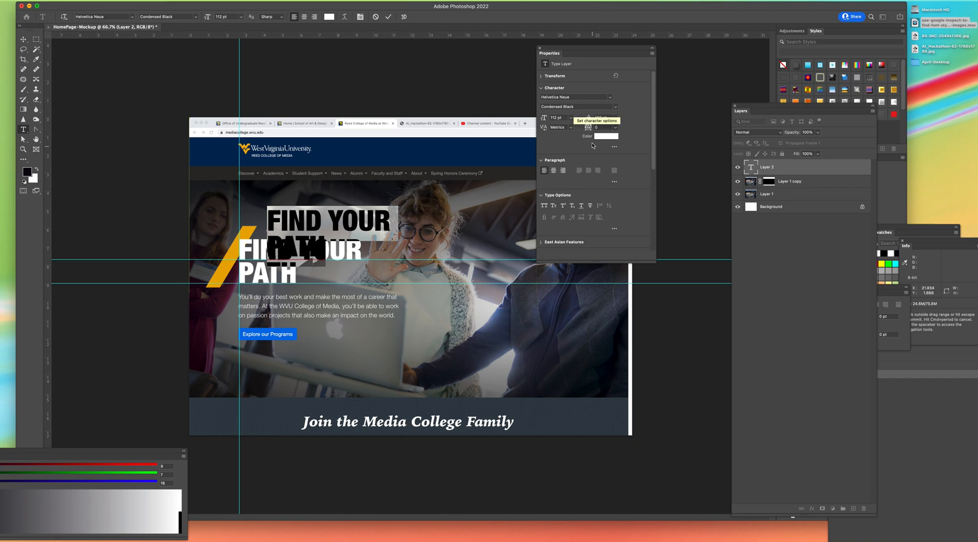
pyautogui.moveTo(606, 117); pyautogui.dragTo(589, 117)
pyautogui.write('90')
pyautogui.press('Return')
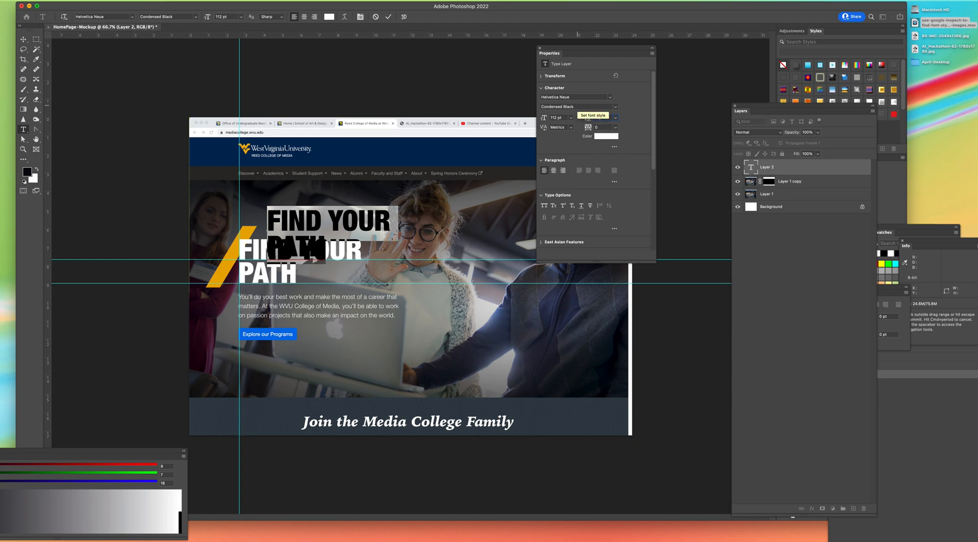
# Step: Move the new FIND YOUR PATH text exactly over the original heading, aligned with the vertical guide
pyautogui.click(23, 39)
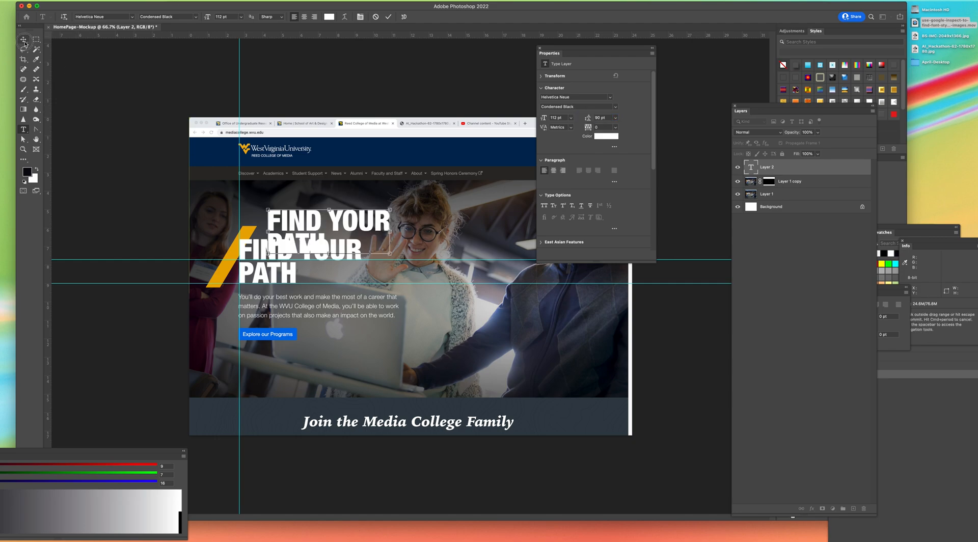
pyautogui.moveTo(284, 227); pyautogui.dragTo(256, 257)
pyautogui.press('Left')
pyautogui.press('Left')
pyautogui.press('Left')
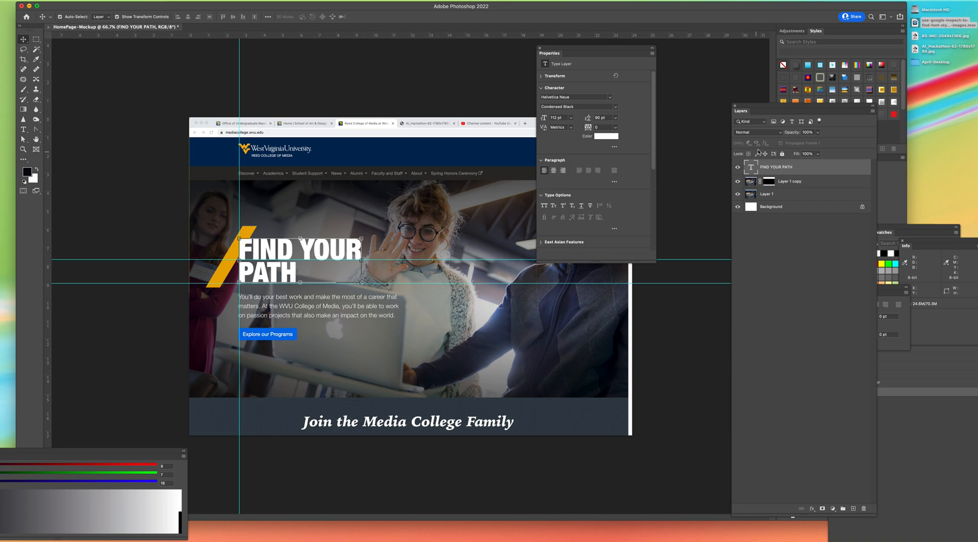
# Step: Hide and show Layer 1 to compare the heading overlay, and move the Properties panel off the page's center
pyautogui.click(738, 194)
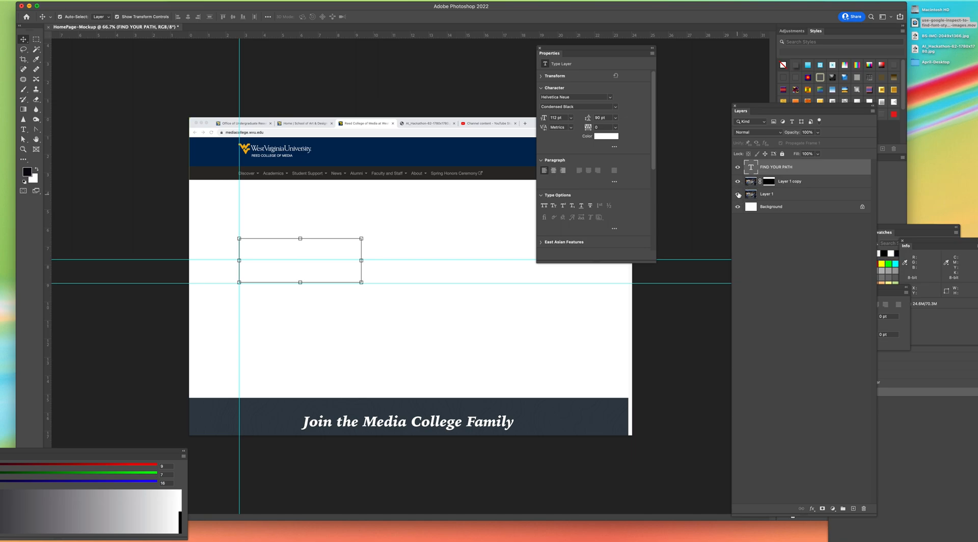
pyautogui.click(738, 194)
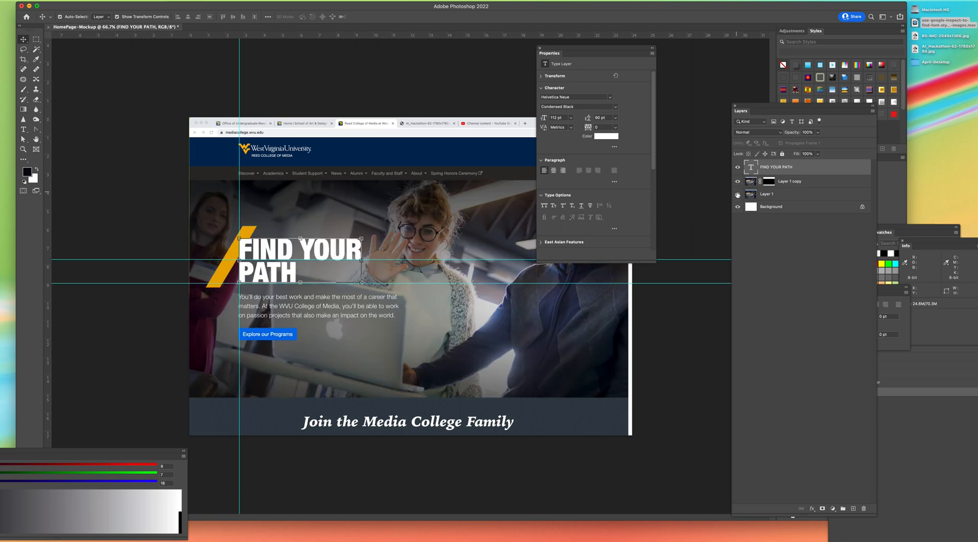
pyautogui.moveTo(549, 48); pyautogui.dragTo(611, 47)
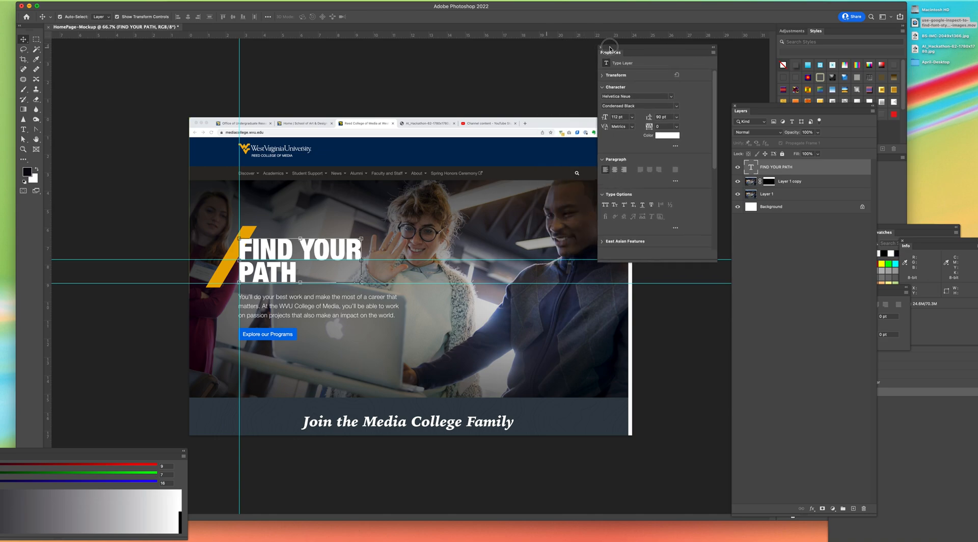
# Step: Deselect the heading layer and draw a paragraph text box over the three lines of body copy below it
pyautogui.click(440, 92)
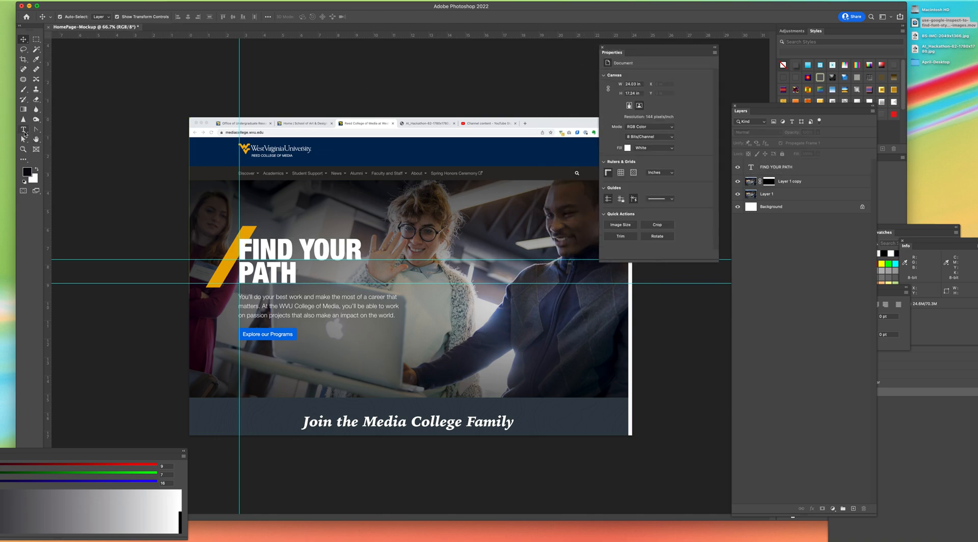
pyautogui.click(23, 130)
pyautogui.moveTo(239, 296); pyautogui.dragTo(410, 324)
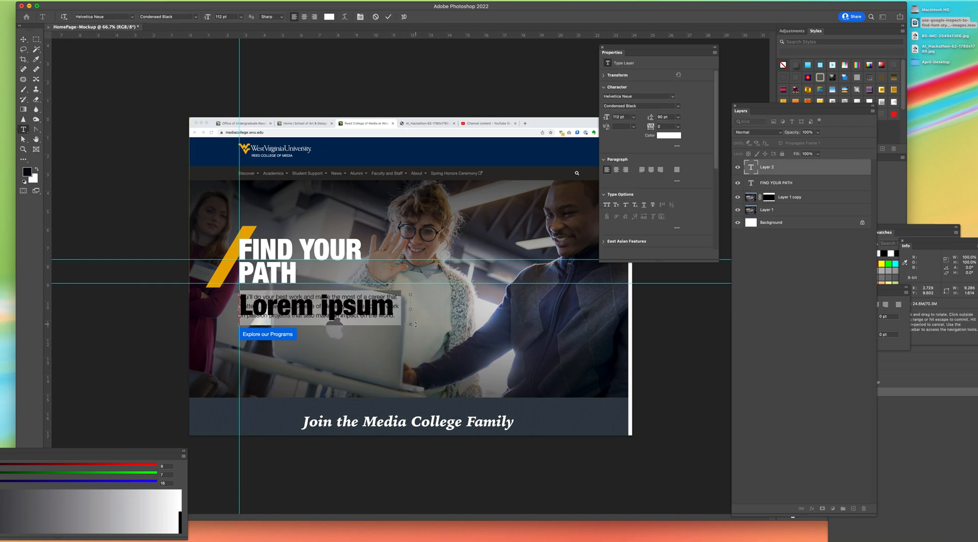
# Step: Set the placeholder paragraph's font style to Regular and its size to 24 pt
pyautogui.click(147, 17)
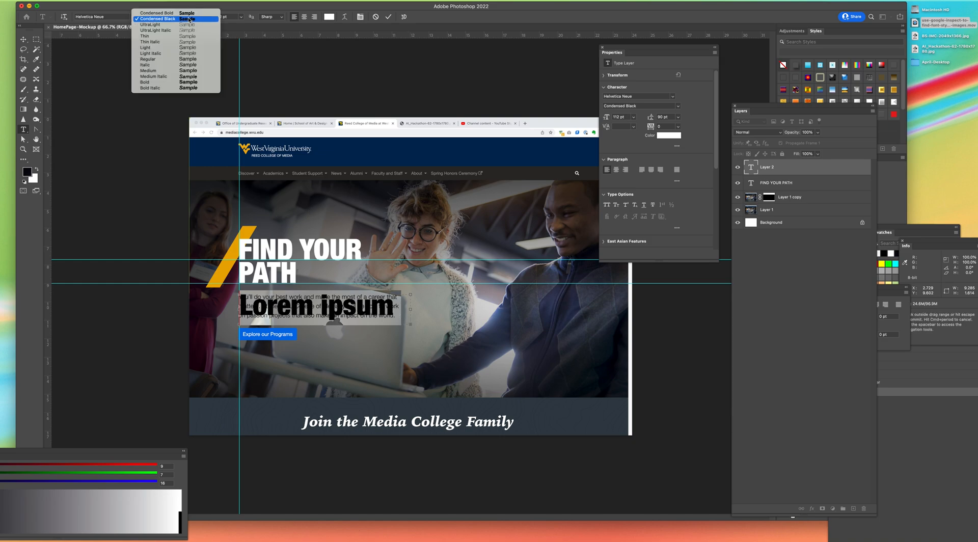
pyautogui.click(165, 61)
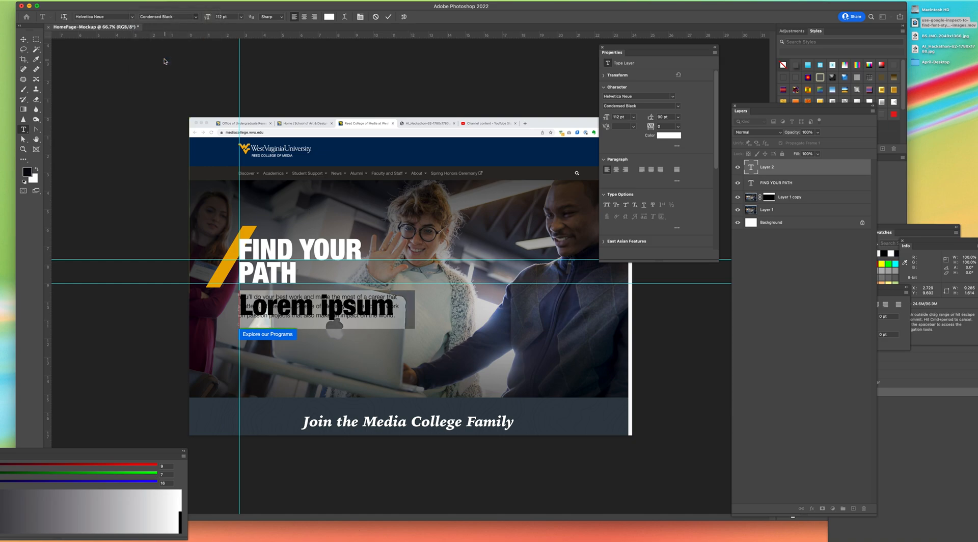
pyautogui.click(616, 116)
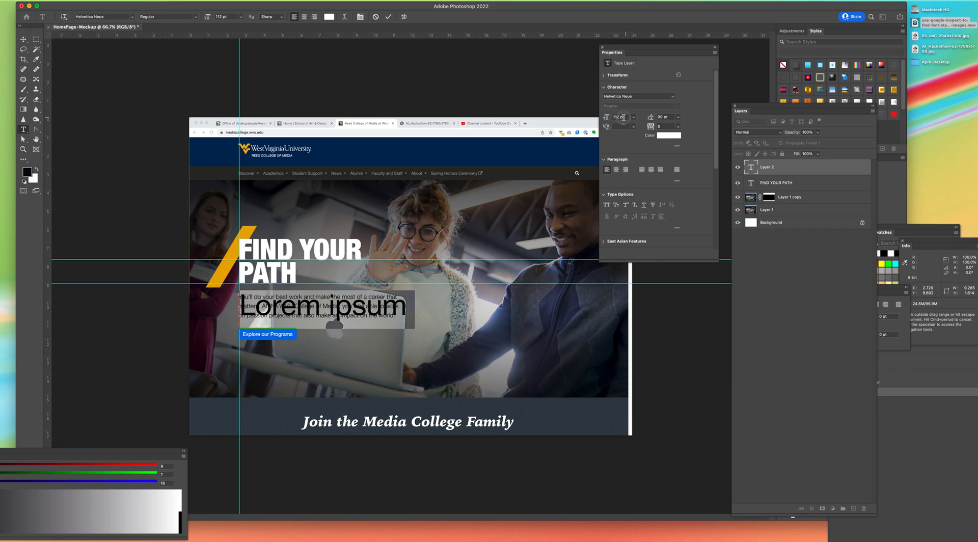
pyautogui.write('24')
pyautogui.press('Tab')
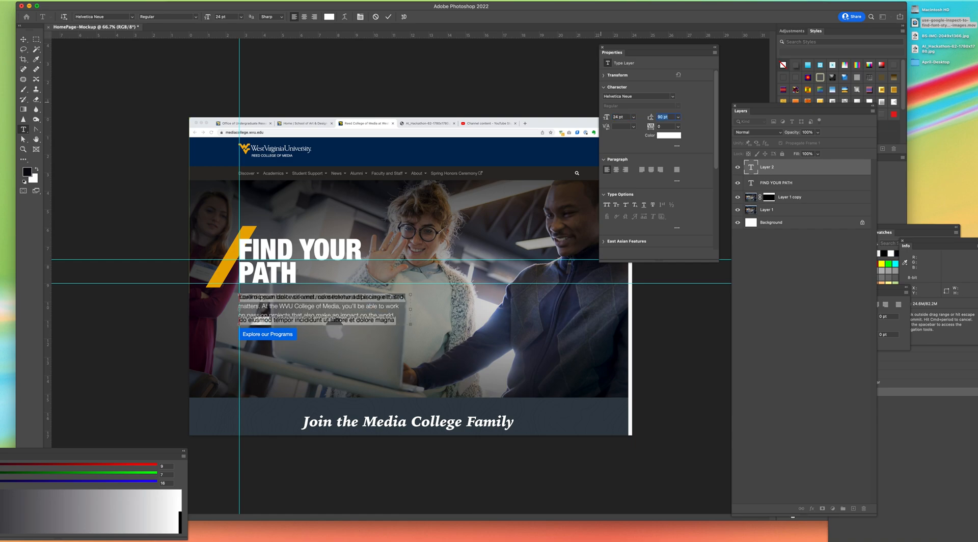
# Step: Match the placeholder paragraph's line spacing to the original body copy by setting its leading to 36 pt
pyautogui.click(678, 117)
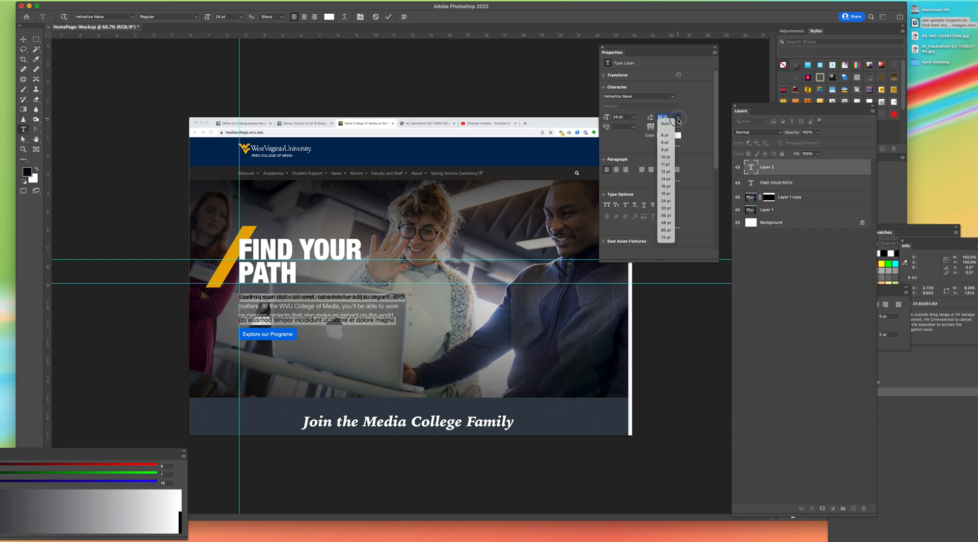
pyautogui.click(666, 124)
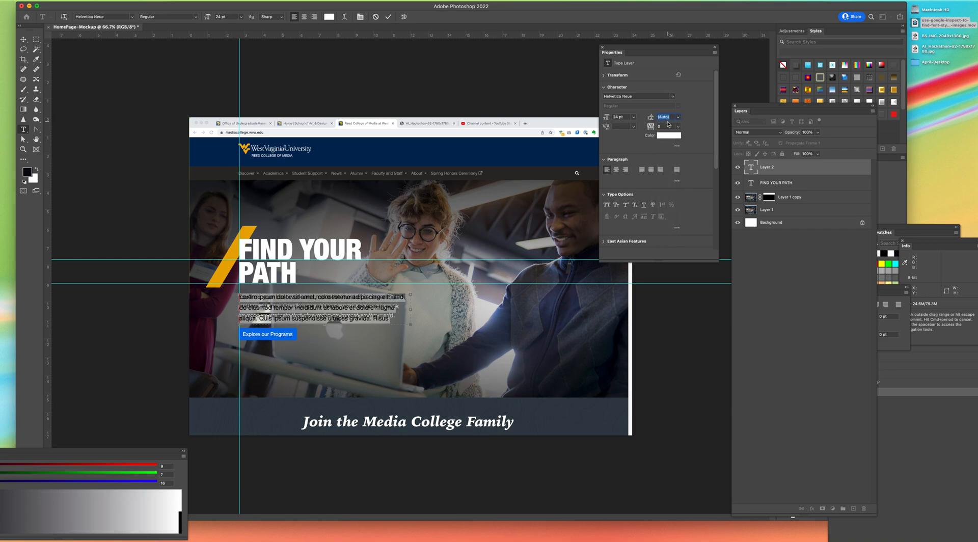
pyautogui.write('28')
pyautogui.press('Return')
pyautogui.click(663, 117)
pyautogui.write('30')
pyautogui.press('Return')
pyautogui.moveTo(673, 117); pyautogui.dragTo(640, 109)
pyautogui.write('36')
pyautogui.press('Return')
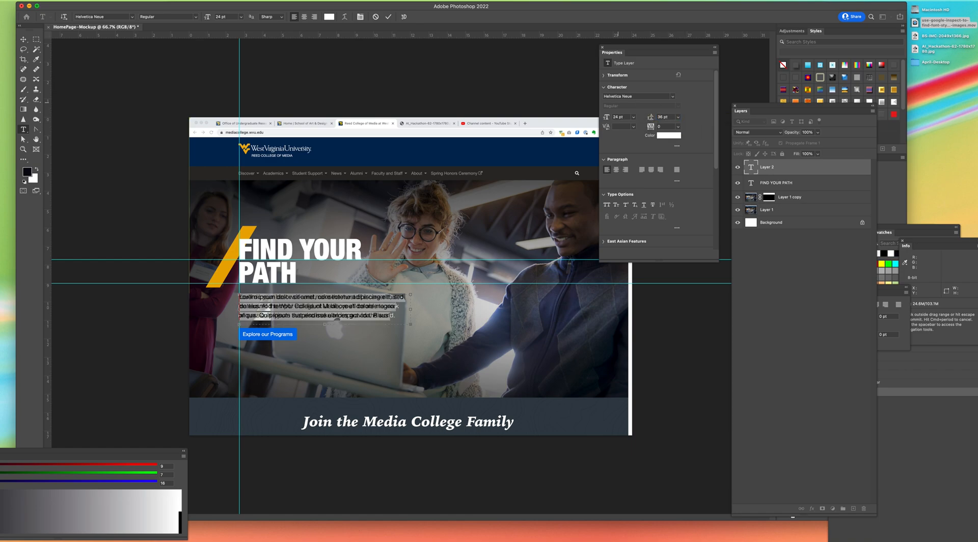
# Step: Move the placeholder paragraph beside the original body copy, so that both blocks start at the same height
pyautogui.click(23, 40)
pyautogui.moveTo(258, 302); pyautogui.dragTo(585, 321)
# Step: Replace the placeholder with the original body copy, from "You'll do your best work and make the most of a career" through "make an impact on the world."
pyautogui.press('t')
pyautogui.write('Youcommodo viverra maecenas accumsan lacus vel facilisis.')
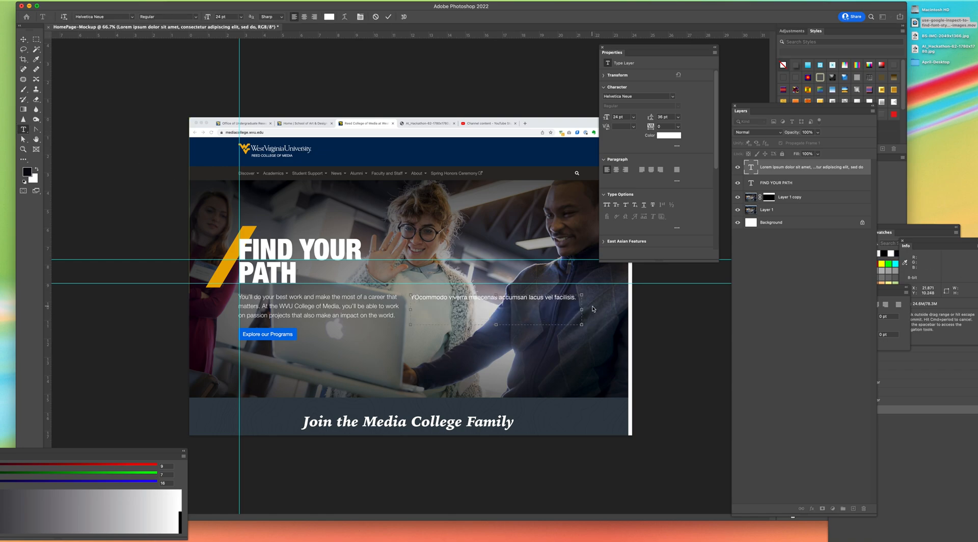
pyautogui.write("'ll do your best w")
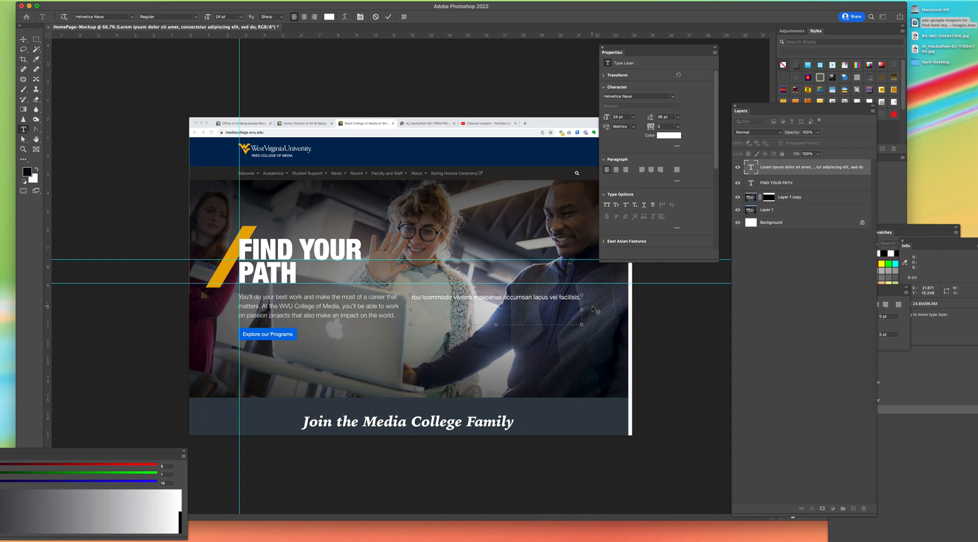
pyautogui.write('ork and make the most of a caree')
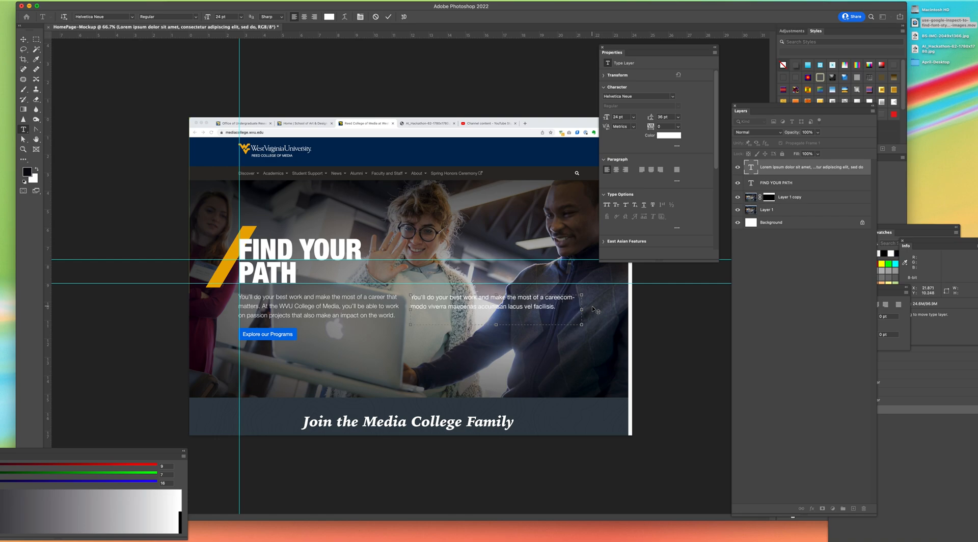
pyautogui.write('r that matters. A')
pyautogui.write('t the WVU College of')
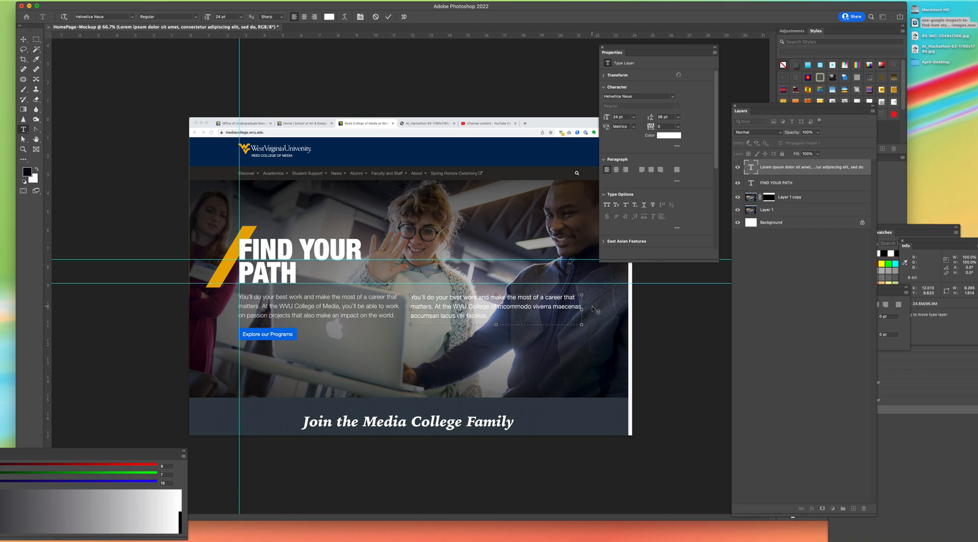
pyautogui.write(" Media, you'll be able to wo ")
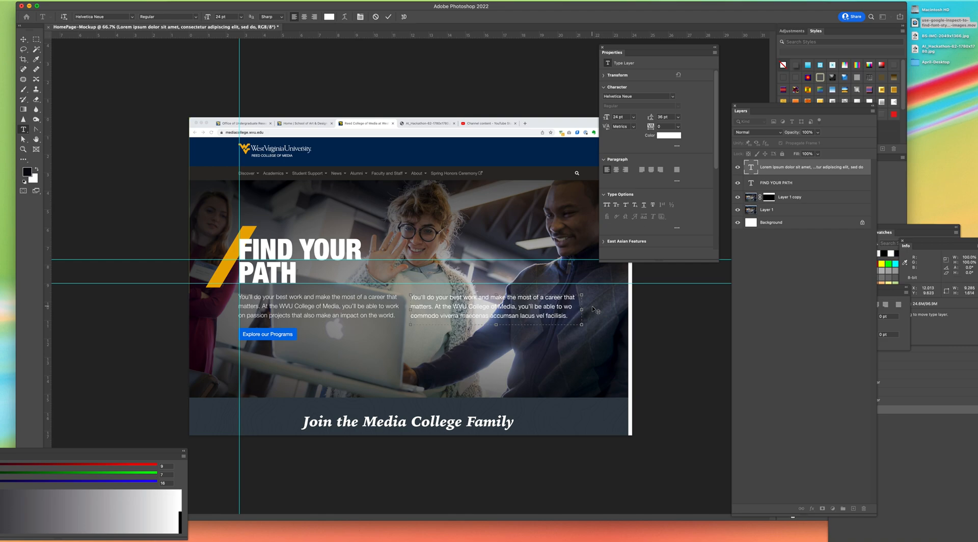
pyautogui.write('r')
pyautogui.press('BackSpace')
pyautogui.press('BackSpace')
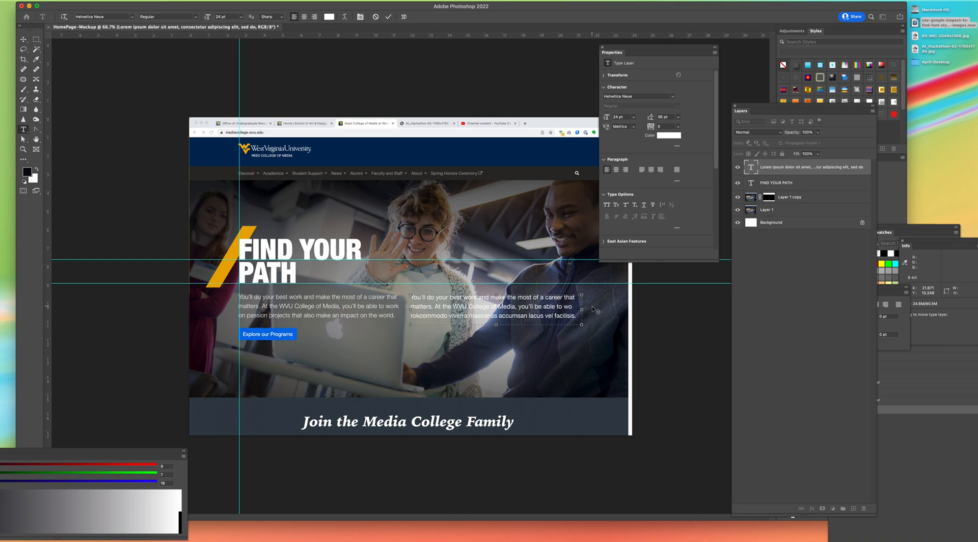
pyautogui.write('rk on passion pr')
pyautogui.write('ojects that almo ')
pyautogui.write('make an impac')
pyautogui.write('t on the')
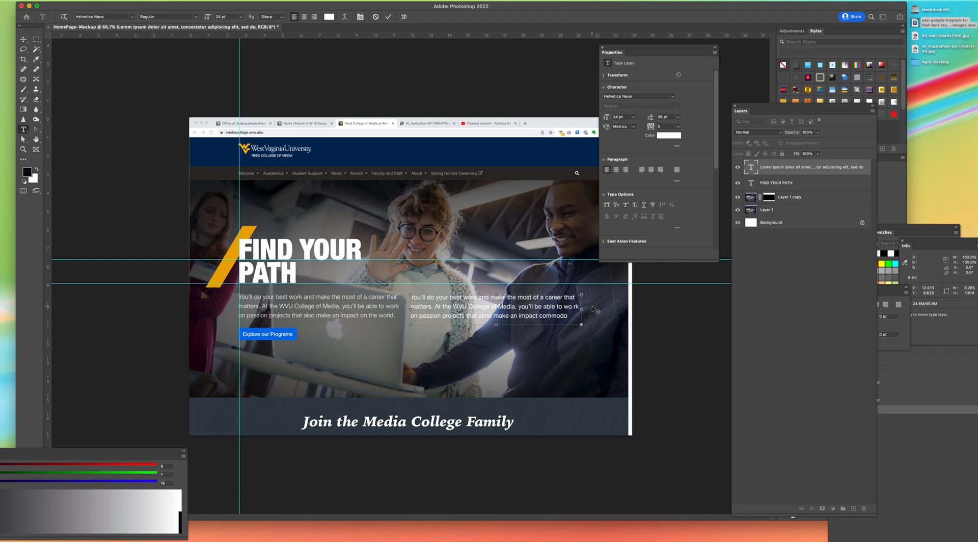
pyautogui.write(' world.')
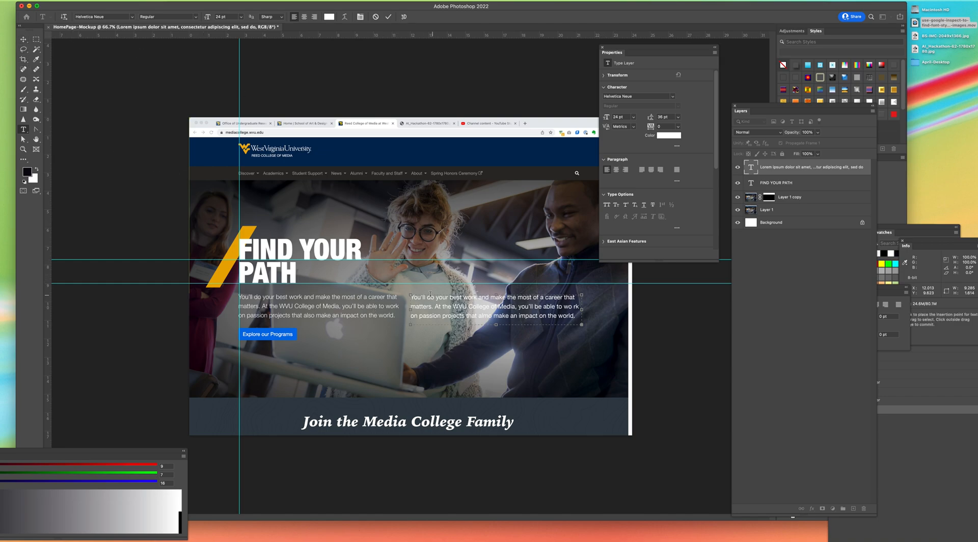
# Step: Move the retyped paragraph over the original body copy, lined up with the vertical guide, and deselect it
pyautogui.click(23, 39)
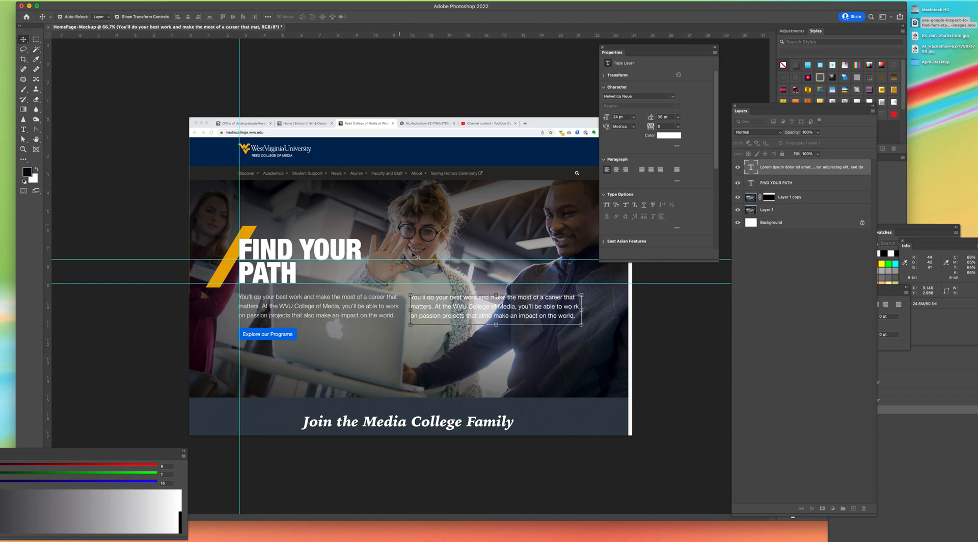
pyautogui.moveTo(441, 311); pyautogui.dragTo(270, 308)
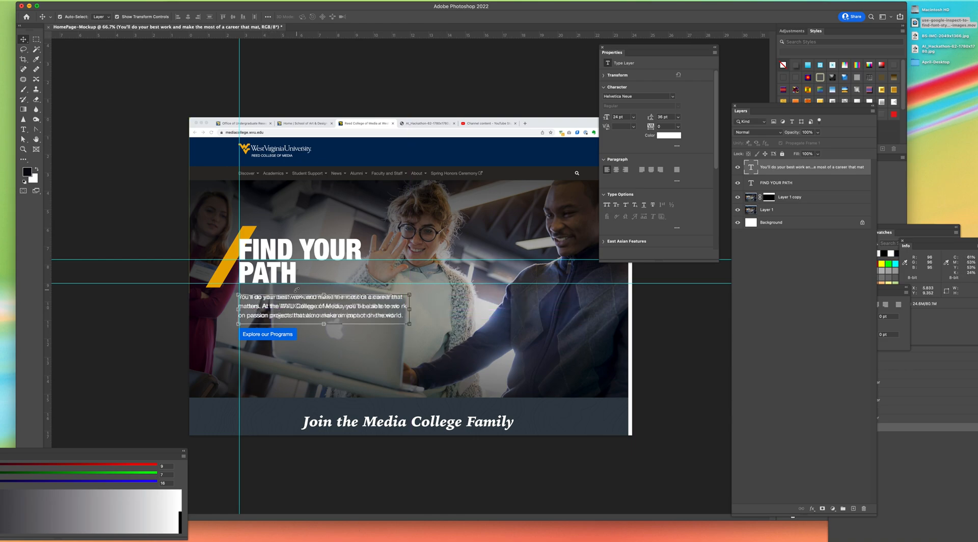
pyautogui.press('Up')
pyautogui.click(286, 99)
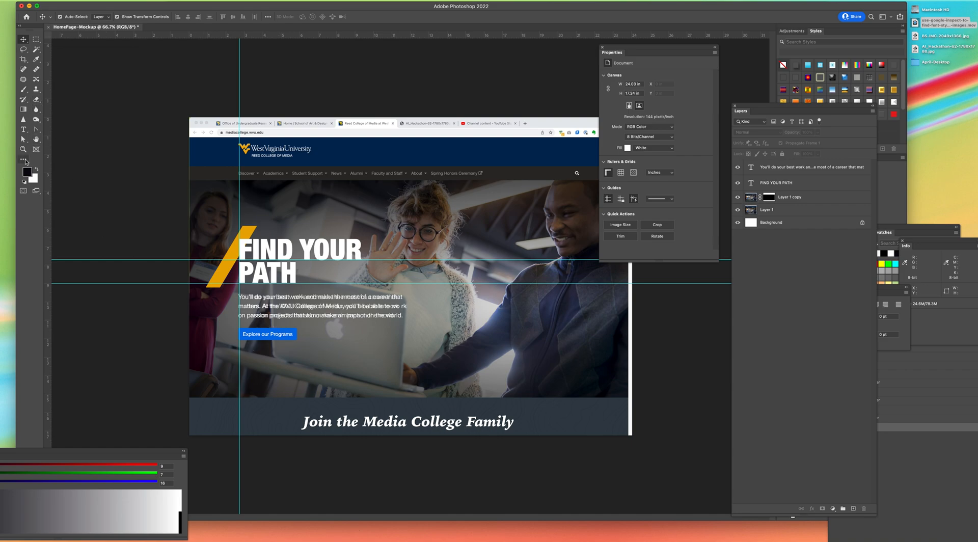
# Step: Draw a rounded rectangle about 463 by 97 px with a 4.8 px corner radius over the Explore our Programs button
pyautogui.click(24, 161)
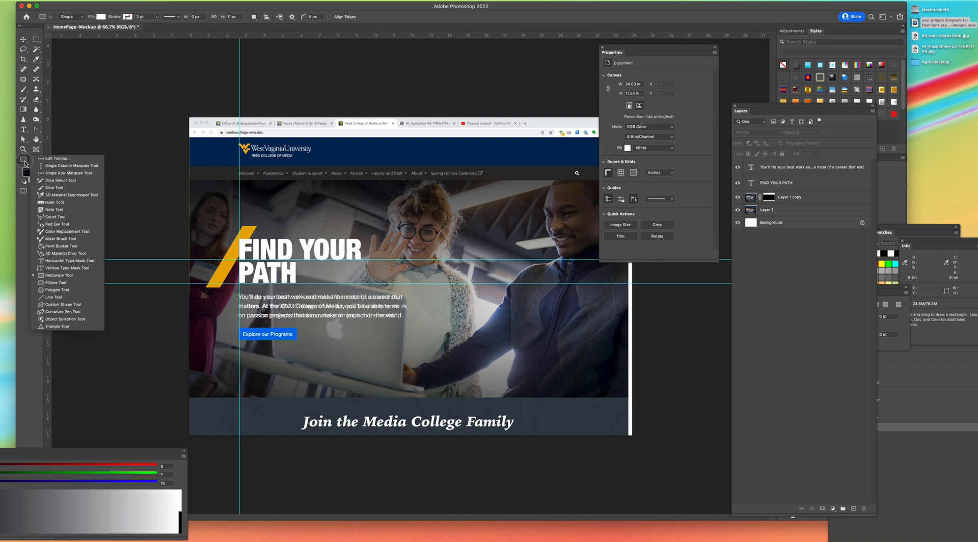
pyautogui.click(51, 275)
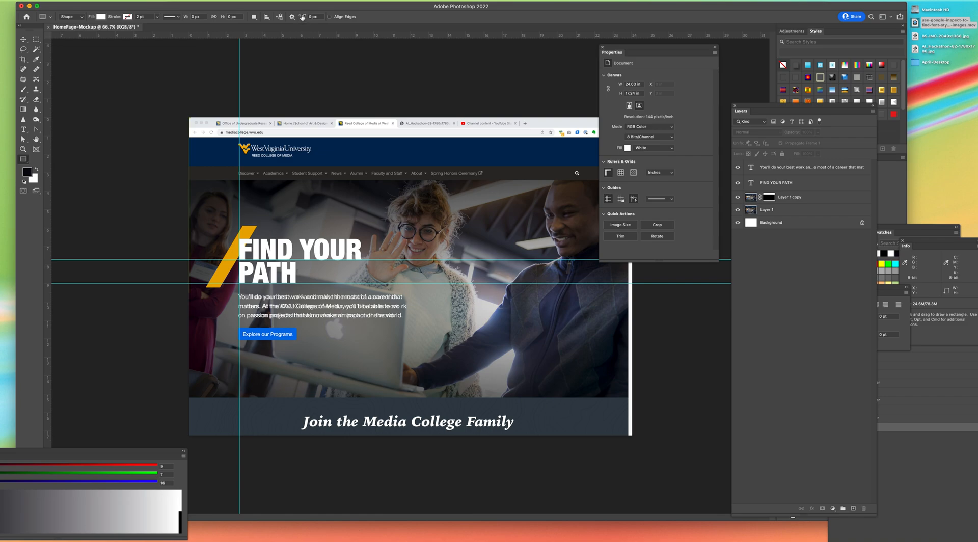
pyautogui.click(312, 17)
pyautogui.moveTo(238, 327); pyautogui.dragTo(297, 340)
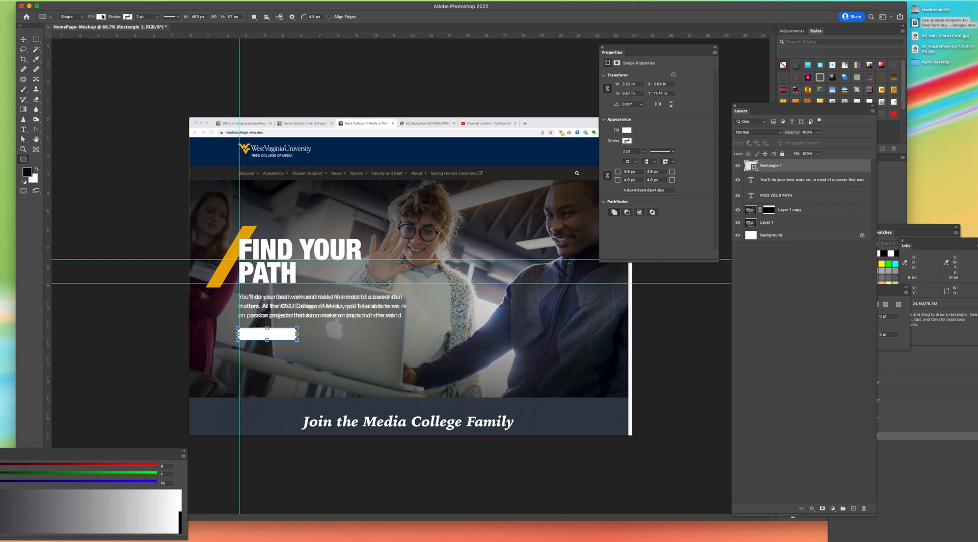
# Step: Fill the button rectangle with #006fe6 and move it so its edge lines up with the vertical guide
pyautogui.click(102, 17)
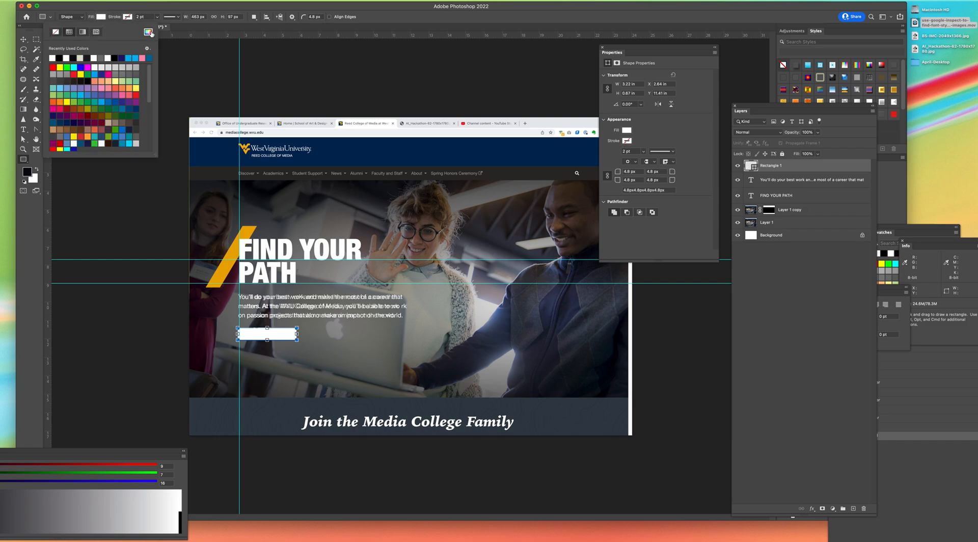
pyautogui.click(149, 32)
pyautogui.doubleClick(685, 248)
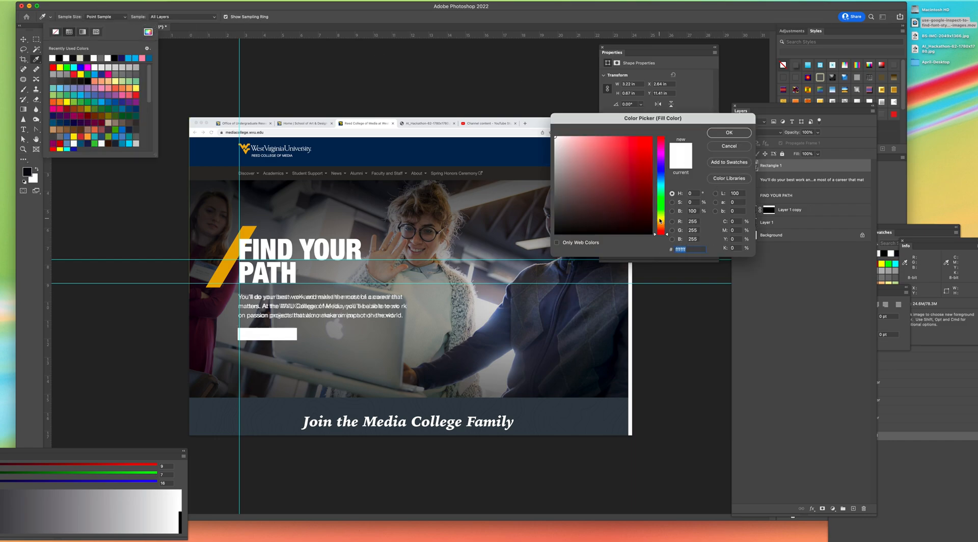
pyautogui.write('006f')
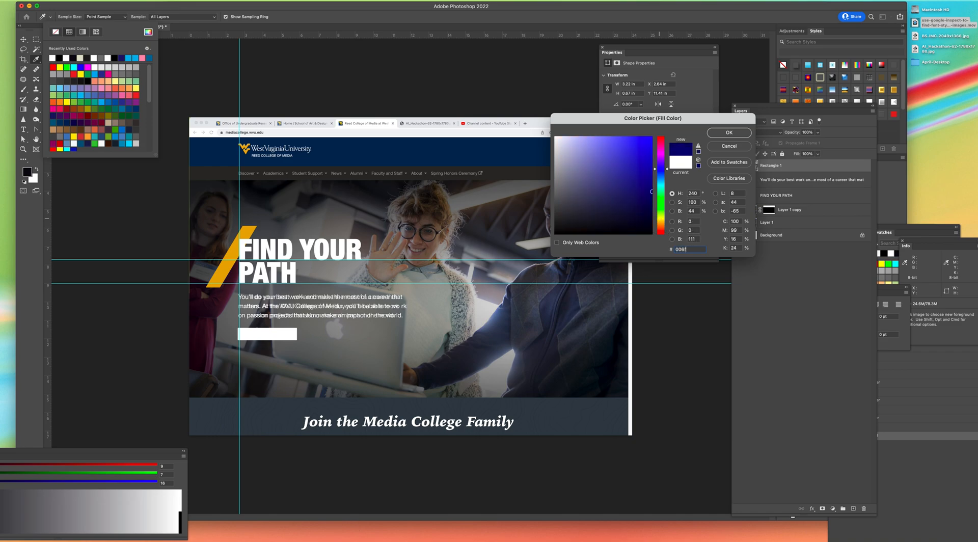
pyautogui.write('e6')
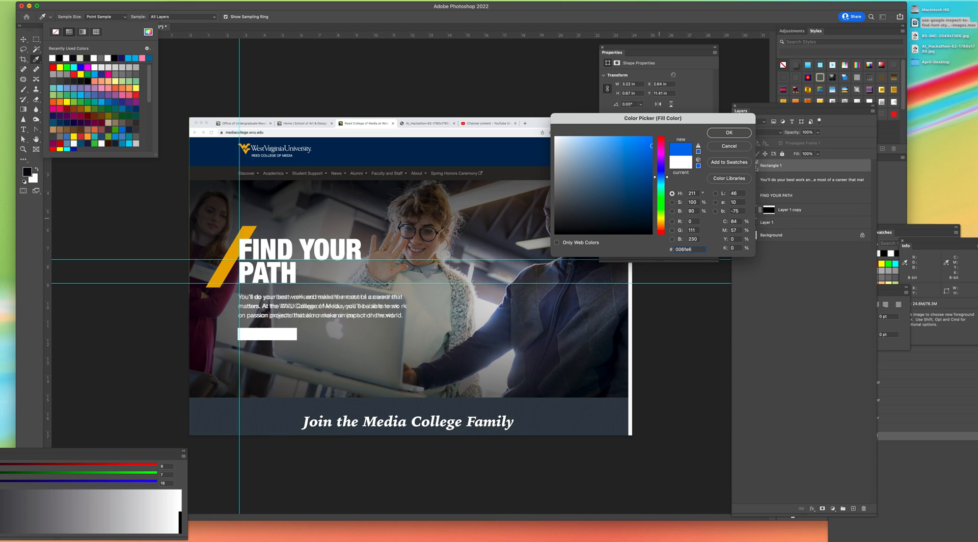
pyautogui.click(729, 132)
pyautogui.click(23, 39)
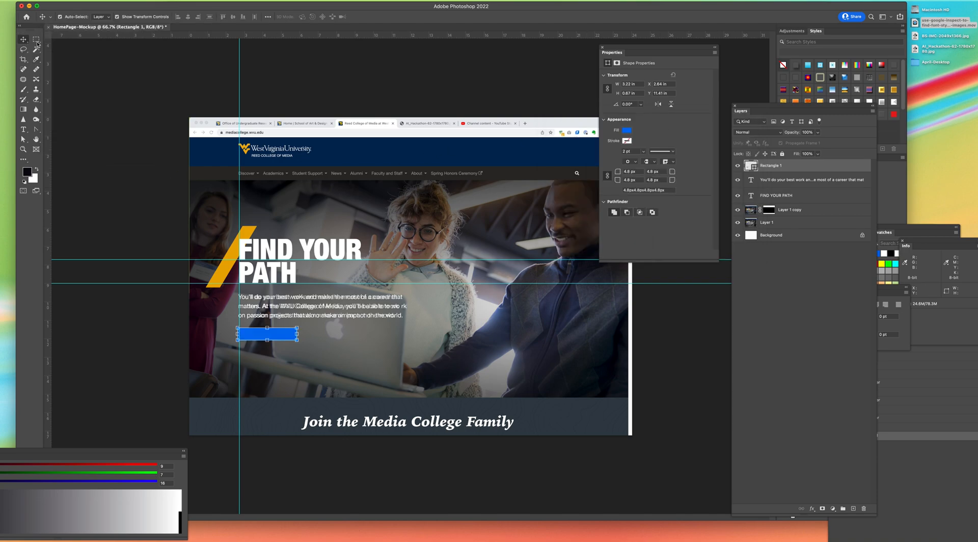
pyautogui.moveTo(274, 338); pyautogui.dragTo(255, 334)
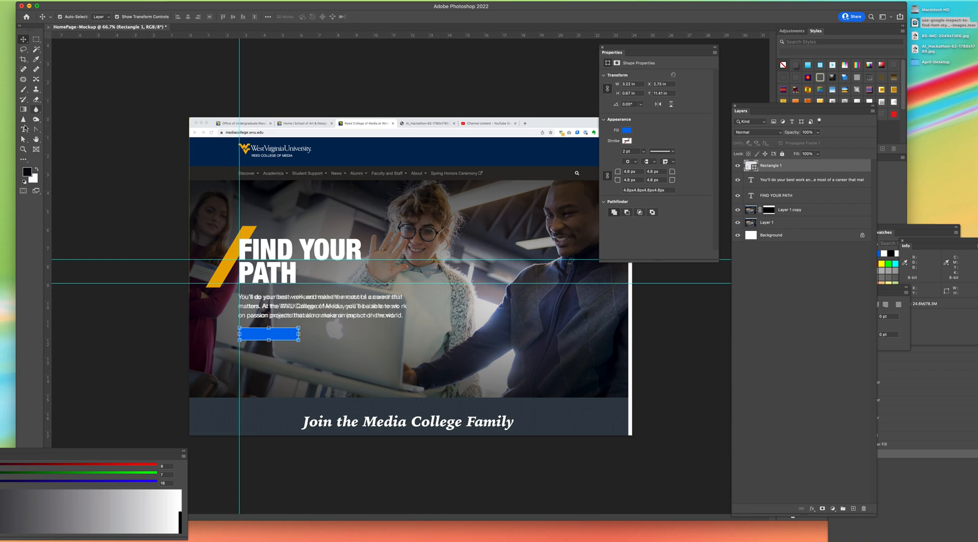
# Step: Add a white text label reading "Explor our Programs" and move it onto the blue button rectangle
pyautogui.press('t')
pyautogui.click(323, 332)
pyautogui.write('Explor our Programs')
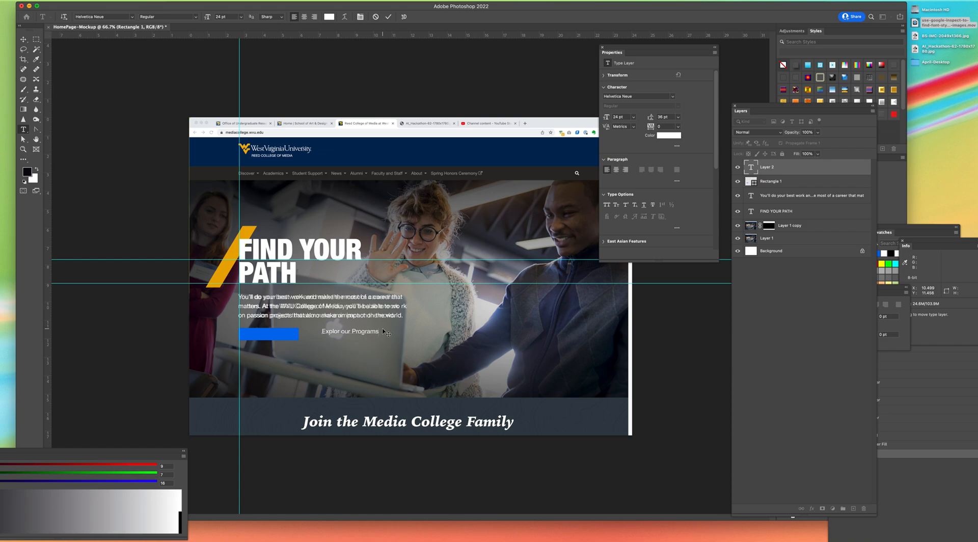
pyautogui.click(24, 40)
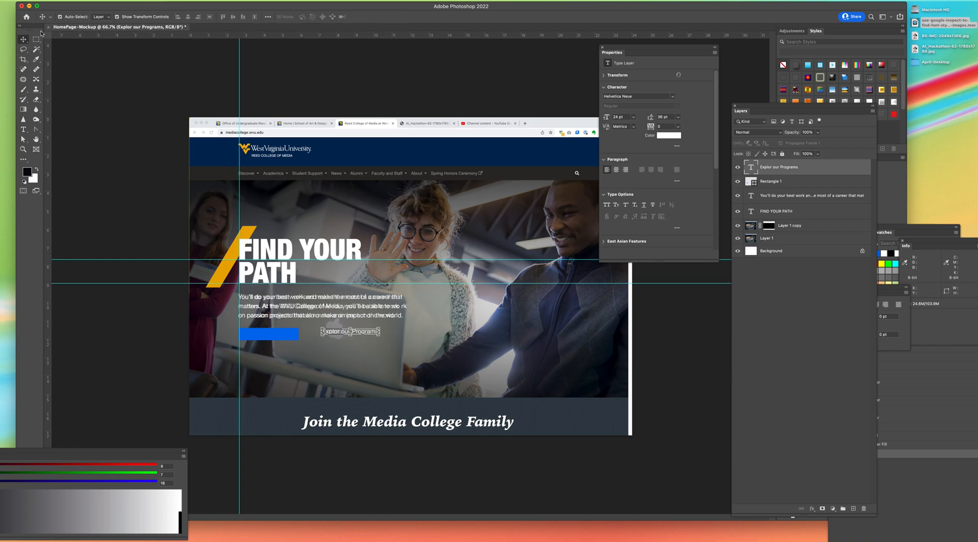
pyautogui.moveTo(337, 333); pyautogui.dragTo(258, 336)
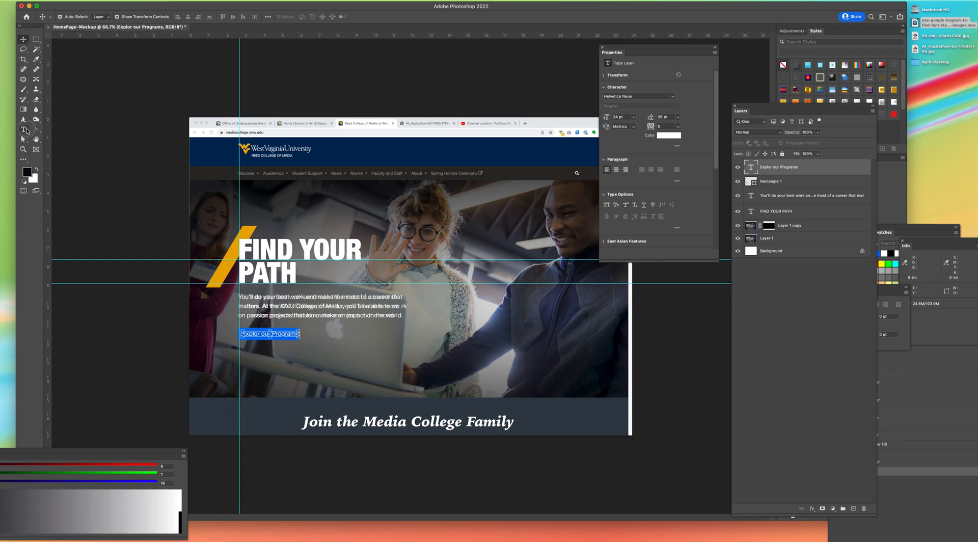
# Step: Correct the button label's spelling so it reads "Explore our Programs"
pyautogui.click(23, 129)
pyautogui.click(261, 334)
pyautogui.write('e')
pyautogui.click(24, 40)
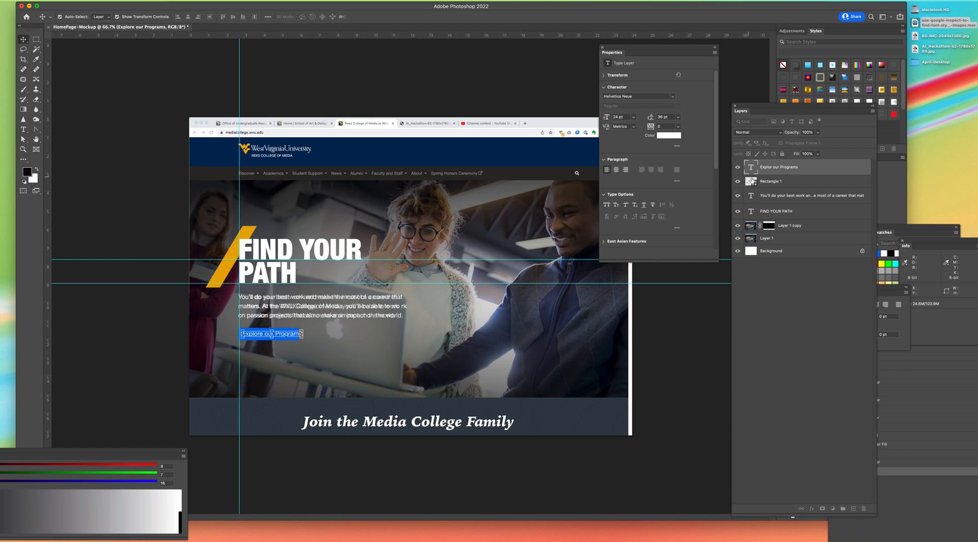
# Step: Hide the label and button rectangle to compare them with the original button, and show both layers again
pyautogui.click(737, 167)
pyautogui.click(738, 181)
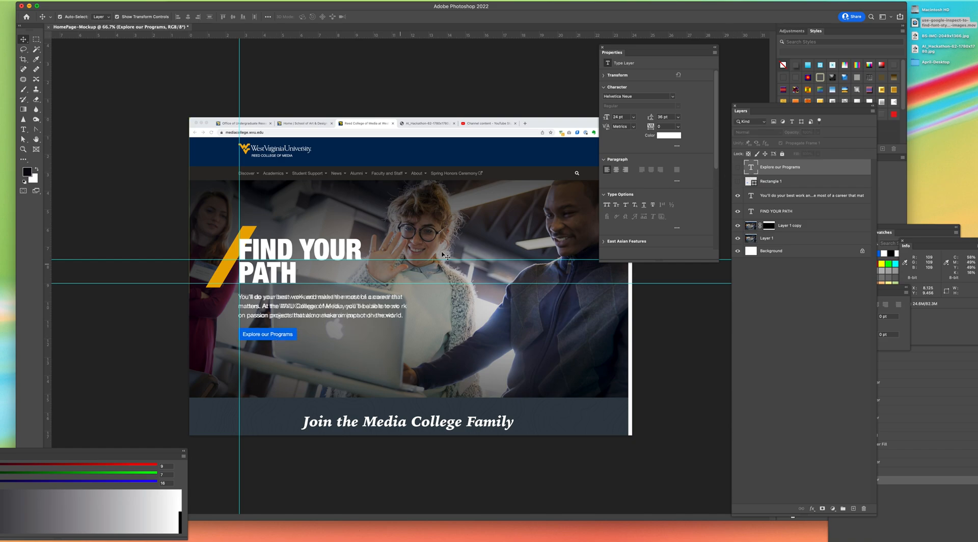
pyautogui.click(738, 181)
pyautogui.click(737, 167)
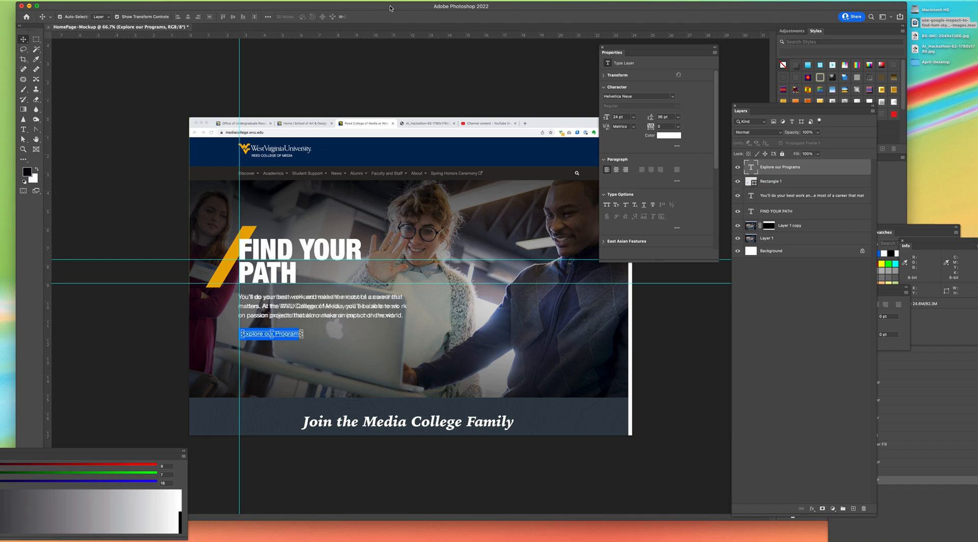
# Step: Switch to the live website in Chrome, inspect the Explore our Programs button and look up its computed font size
pyautogui.moveTo(390, 7); pyautogui.dragTo(371, 121)
pyautogui.click(520, 60)
pyautogui.rightClick(378, 313)
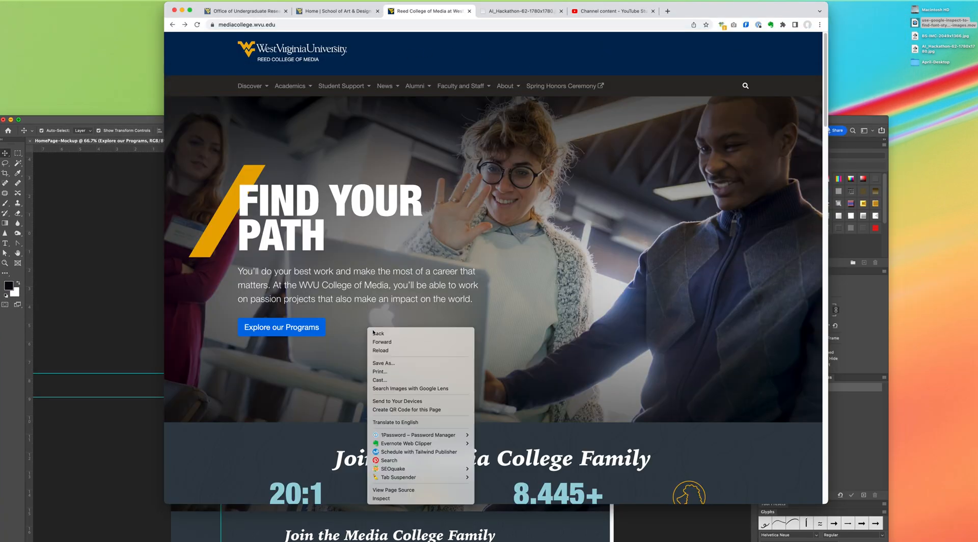
pyautogui.click(397, 500)
pyautogui.moveTo(153, 74); pyautogui.dragTo(566, 54)
pyautogui.click(423, 65)
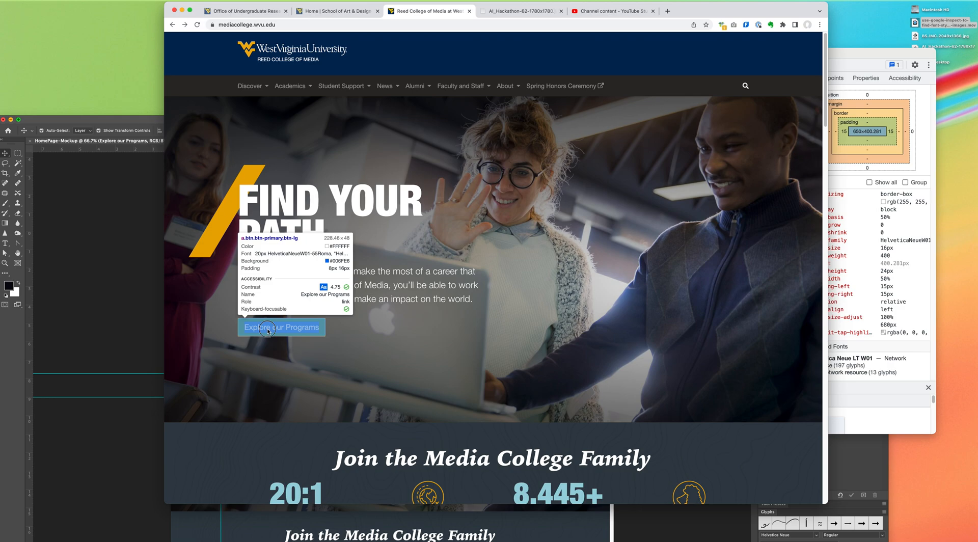
pyautogui.click(267, 330)
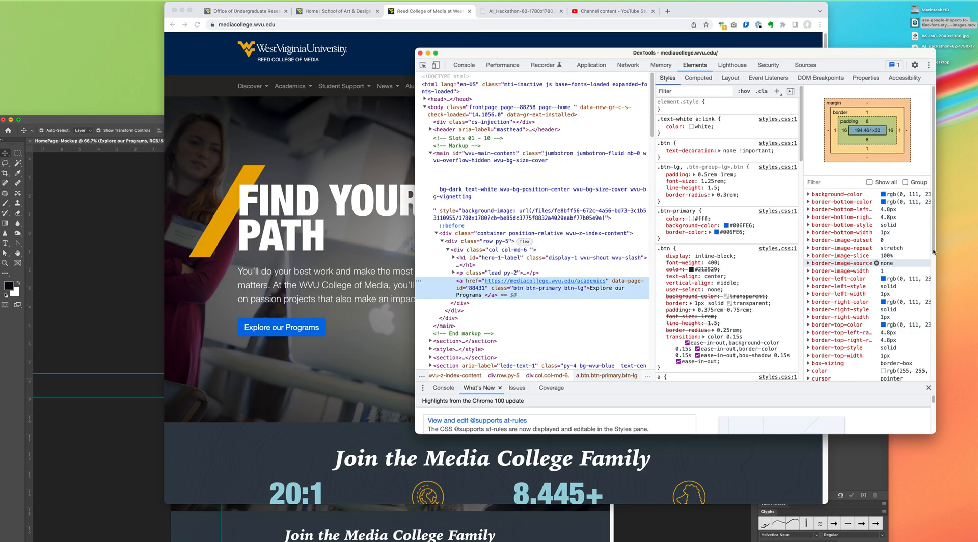
pyautogui.scroll(-2, 932, 244)
pyautogui.click(698, 78)
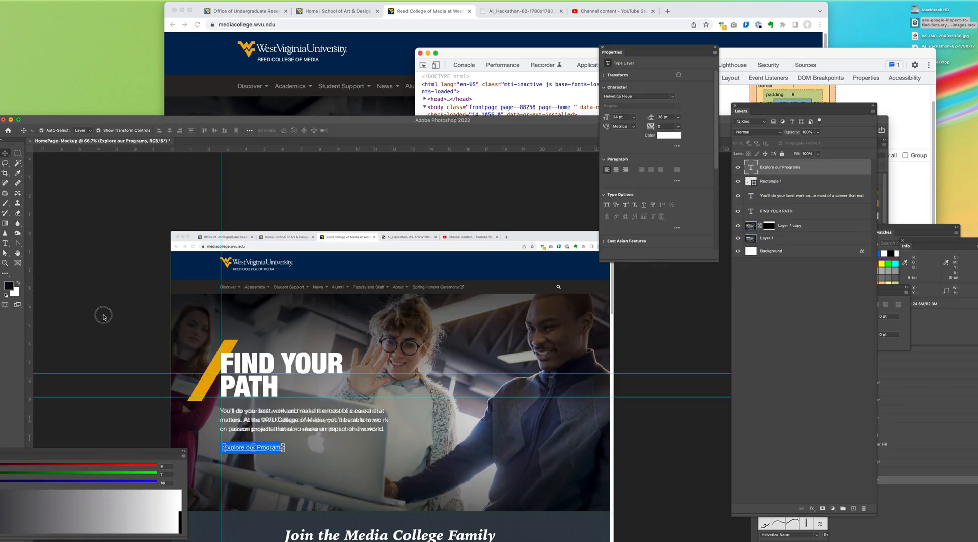
# Step: Switch back to Photoshop and set the whole Explore our Programs label to 20 pt
pyautogui.click(102, 317)
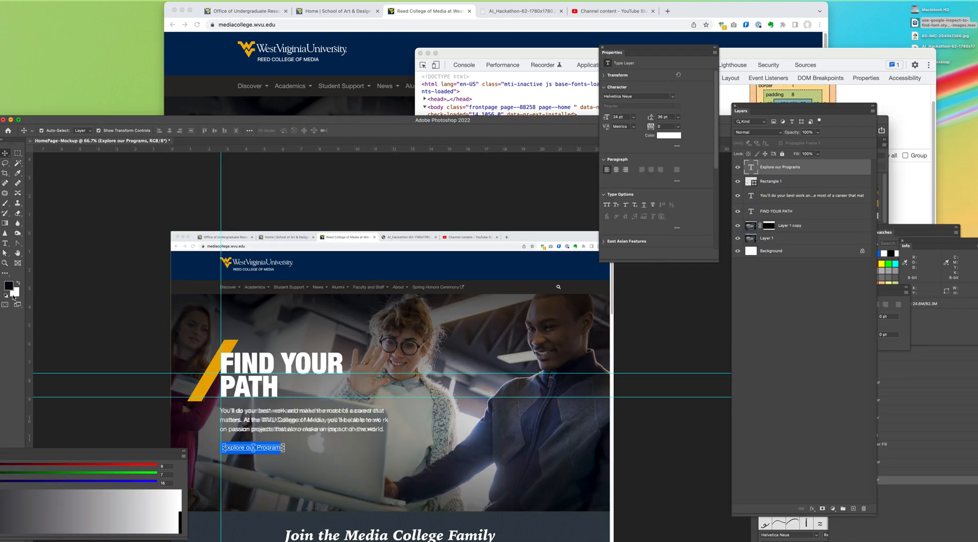
pyautogui.doubleClick(242, 448)
pyautogui.tripleClick(242, 447)
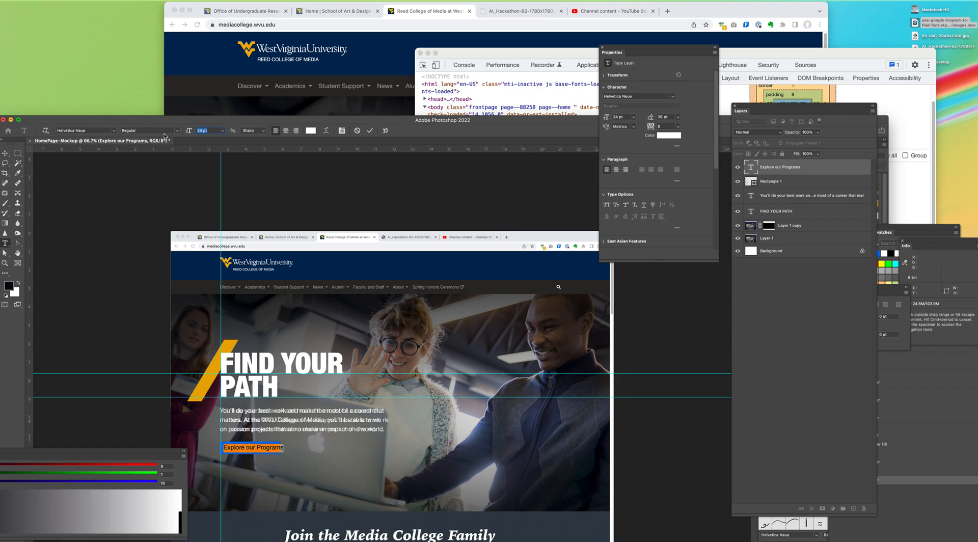
pyautogui.press('Return')
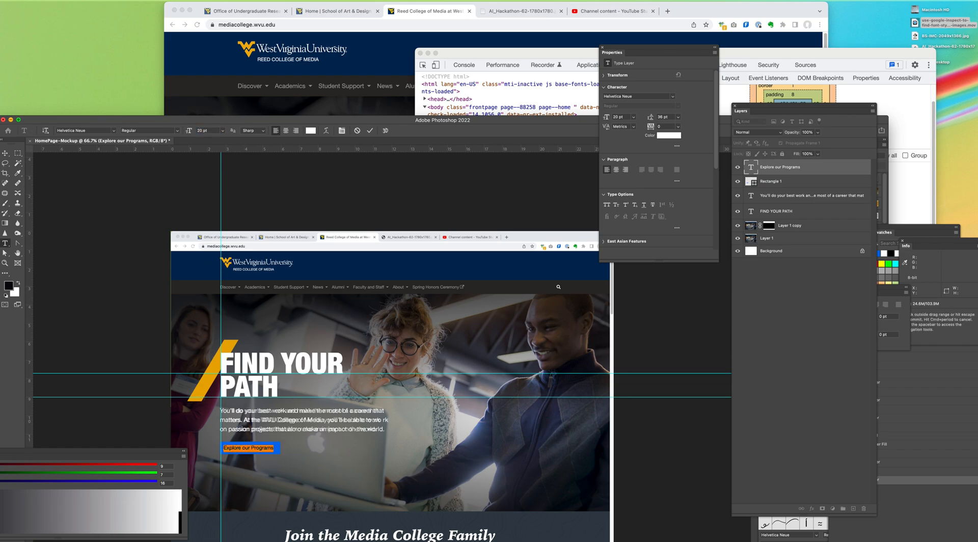
# Step: Center the resized label on the blue button rectangle
pyautogui.click(6, 153)
pyautogui.moveTo(250, 451); pyautogui.dragTo(256, 451)
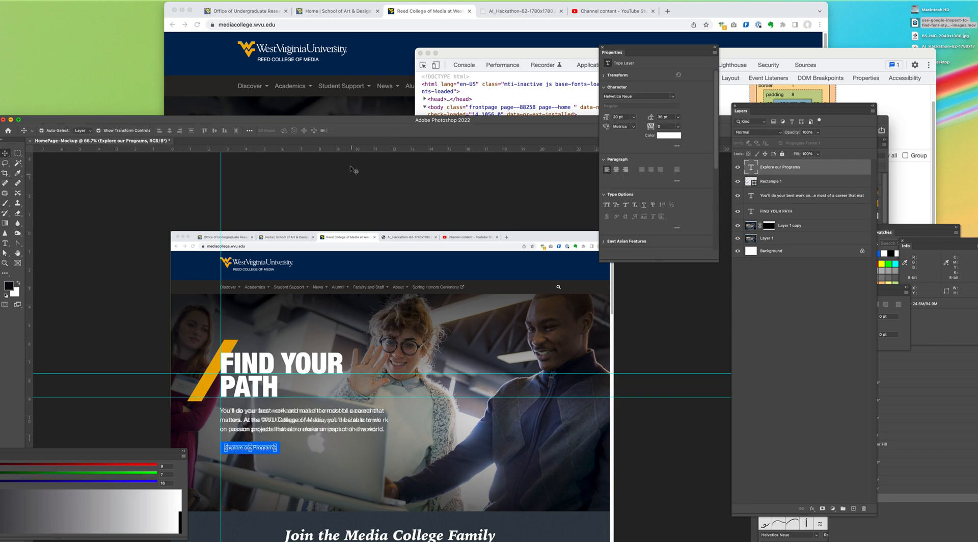
pyautogui.moveTo(326, 120); pyautogui.dragTo(350, 3)
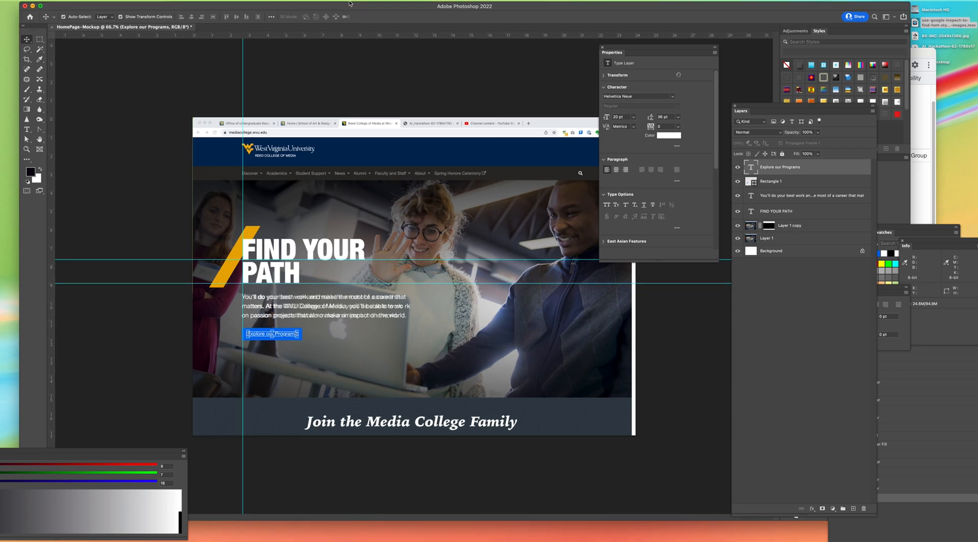
# Step: Hide the Layer 1 screenshot to check the rebuilt hero elements on their own, and show it again
pyautogui.click(738, 238)
pyautogui.click(168, 219)
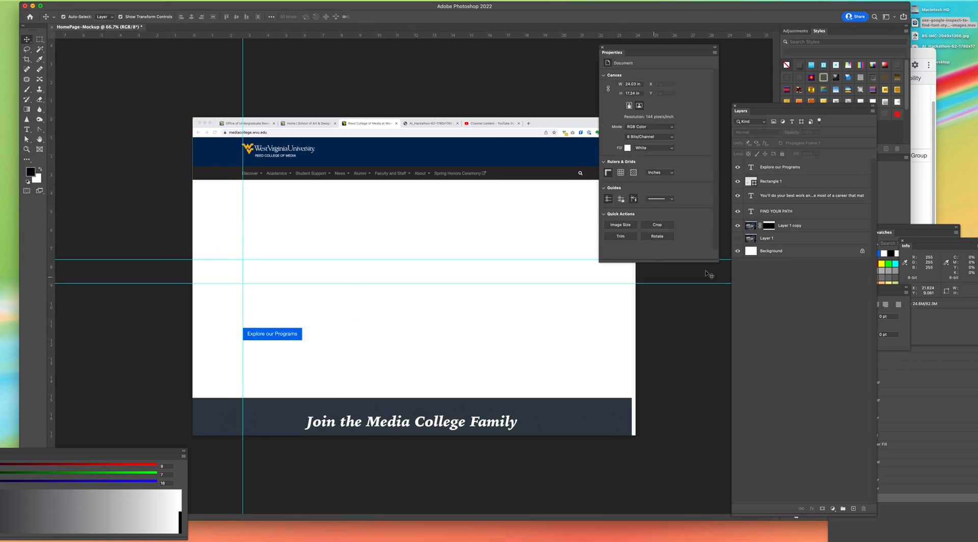
pyautogui.click(737, 238)
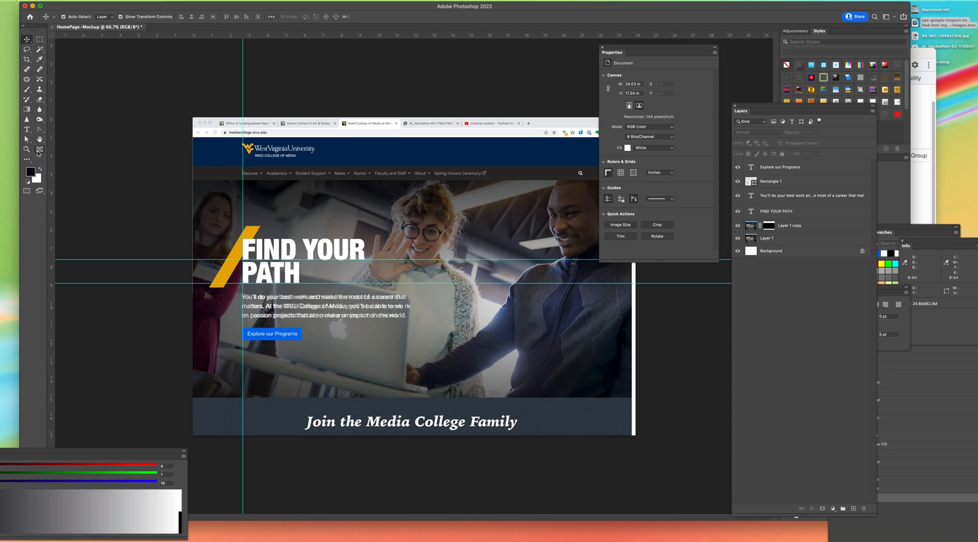
pyautogui.click(75, 1)
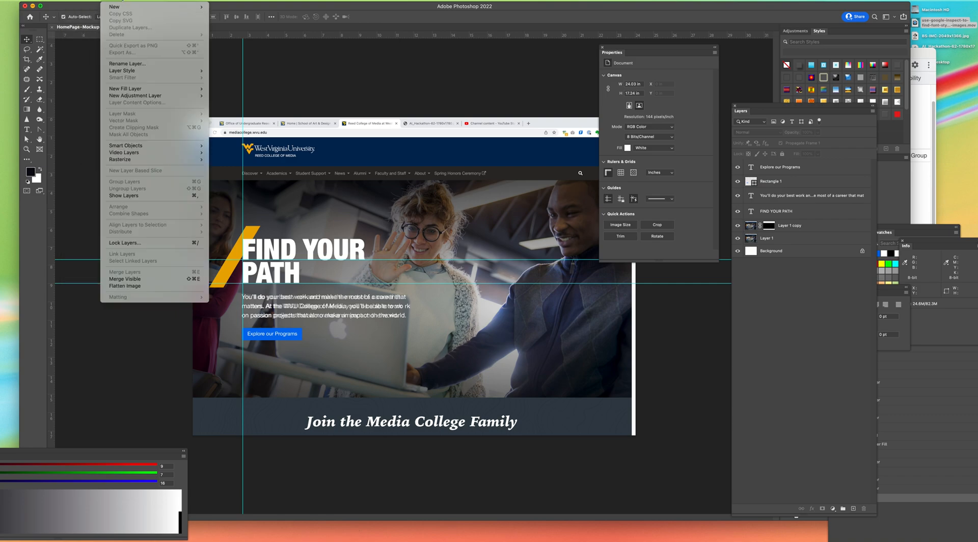
pyautogui.moveTo(130, 1)
pyautogui.moveTo(99, 1)
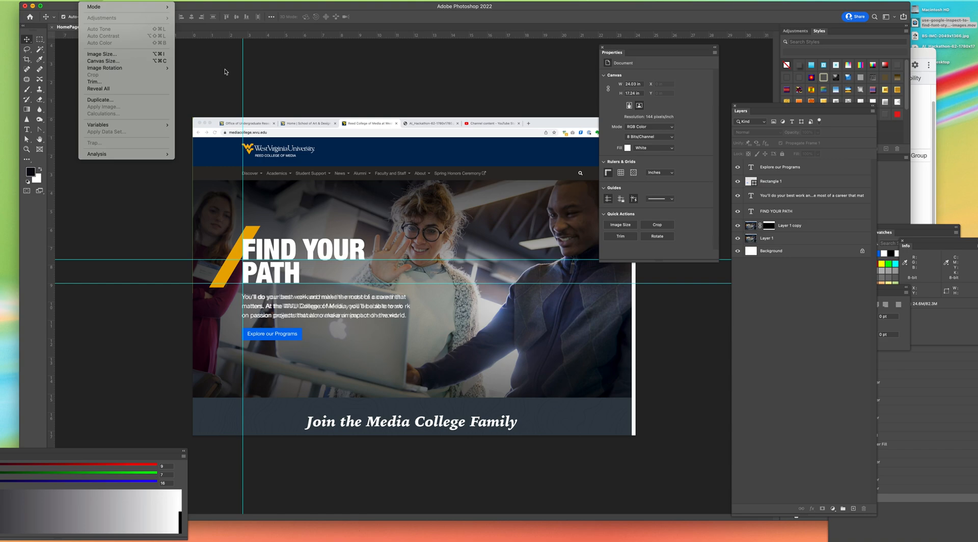
# Step: Set the foreground color to the slash's gold, #eaaa00
pyautogui.click(34, 175)
pyautogui.click(34, 176)
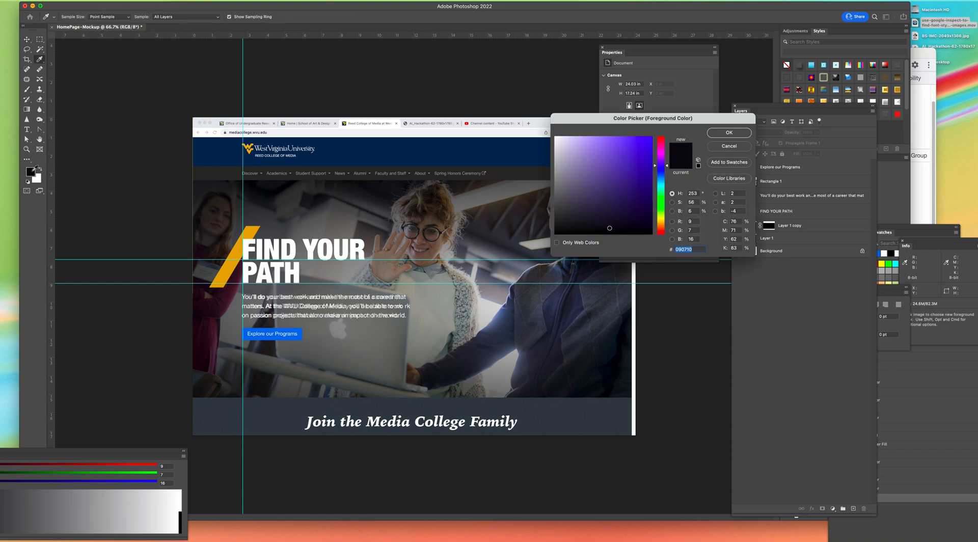
pyautogui.click(234, 253)
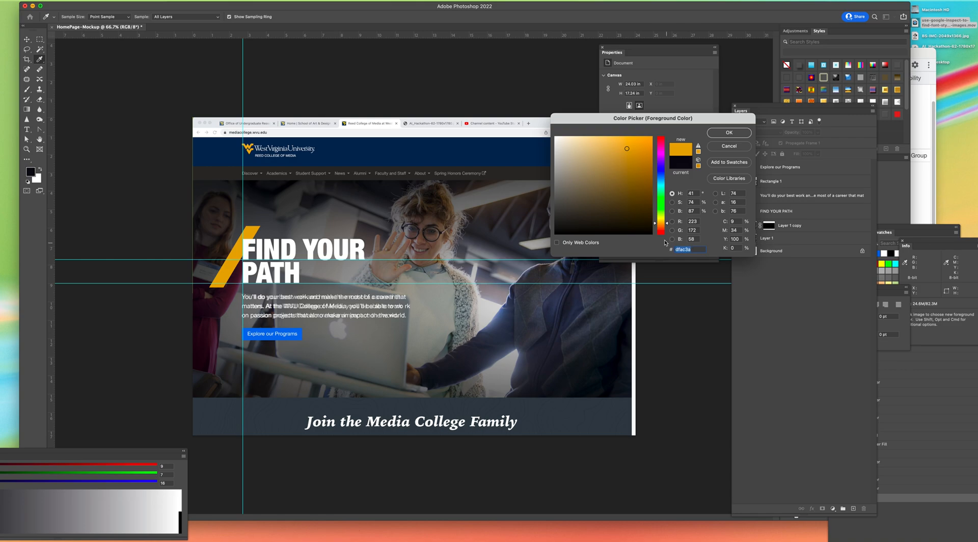
pyautogui.write('ea')
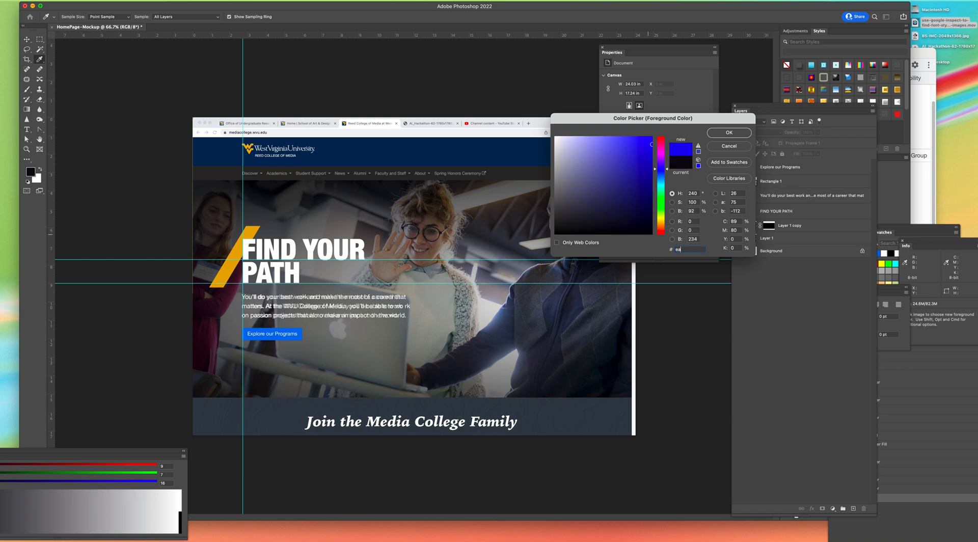
pyautogui.write('aa00')
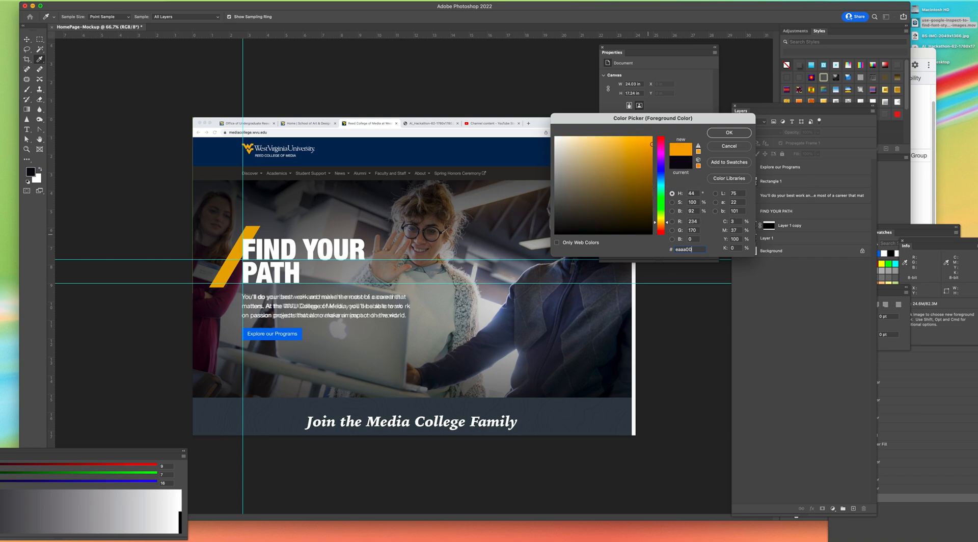
pyautogui.press('Return')
pyautogui.press('v')
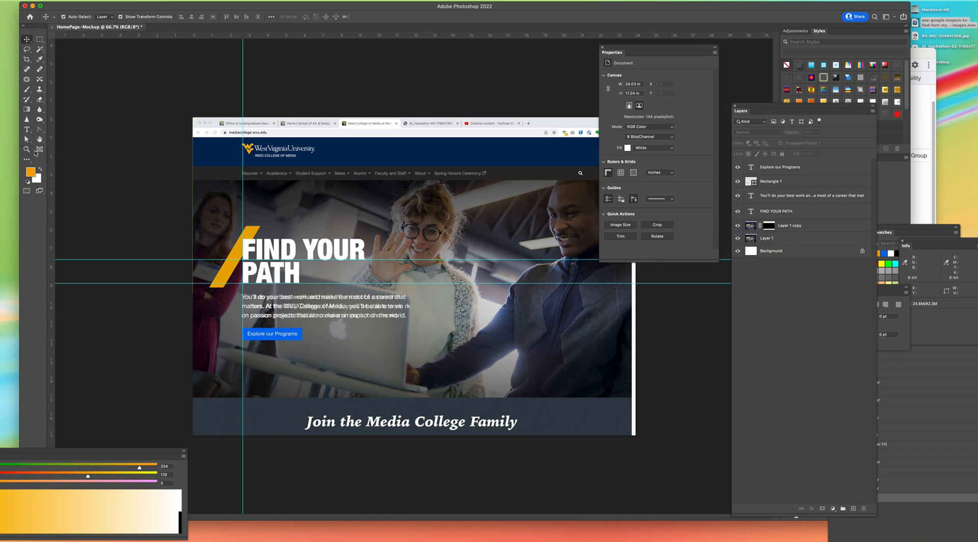
# Step: Draw a gold upright rectangle about 94 by 505 px over the slash beside the FIND YOUR PATH heading
pyautogui.press('u')
pyautogui.moveTo(218, 223); pyautogui.dragTo(230, 288)
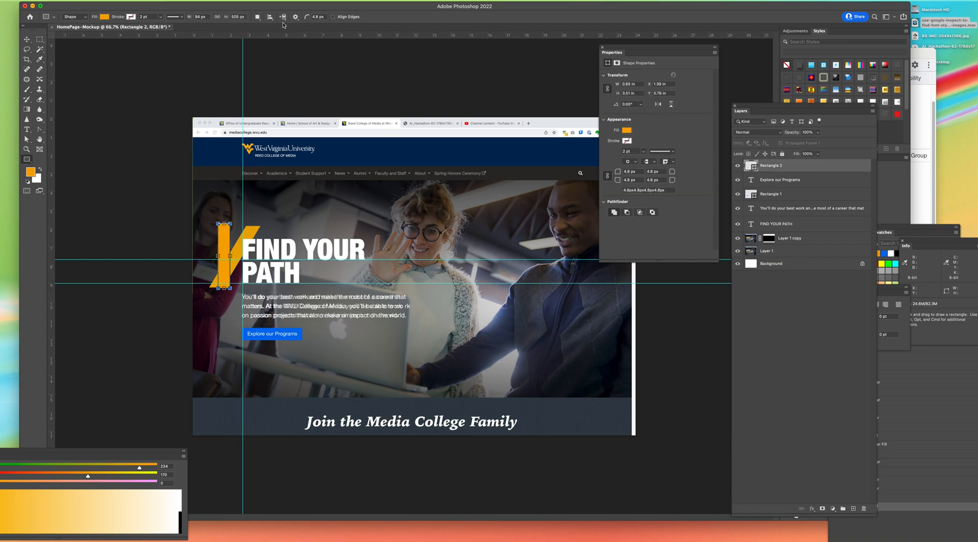
pyautogui.click(324, 16)
pyautogui.click(28, 40)
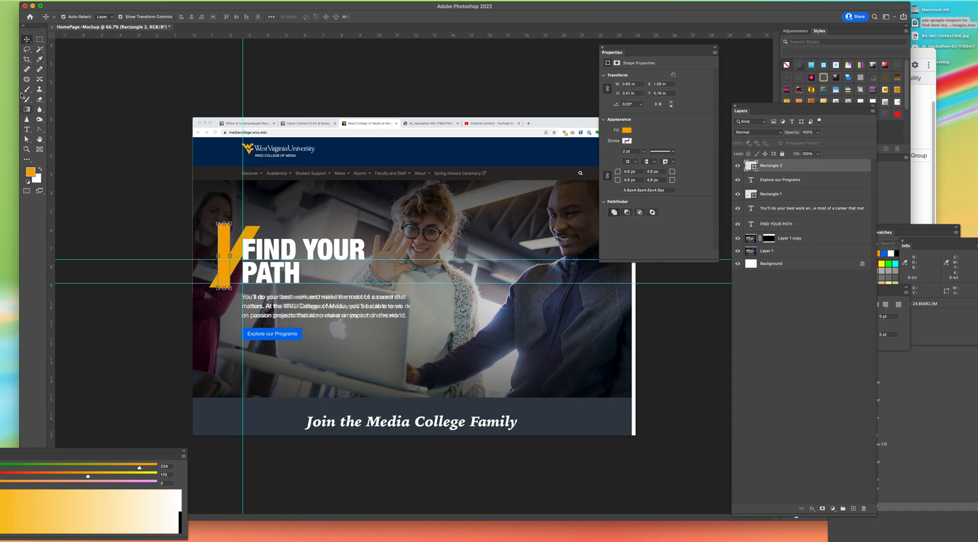
# Step: Square off the rounded corners of the gold rectangle beside the FIND YOUR PATH heading, reducing their radius to 0 px
pyautogui.click(27, 139)
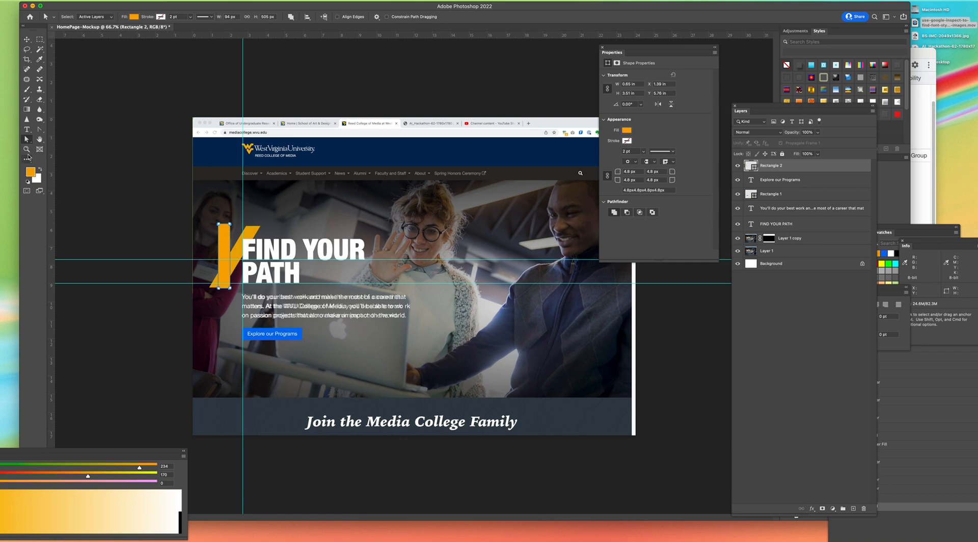
pyautogui.click(27, 149)
pyautogui.click(231, 247)
pyautogui.click(222, 233)
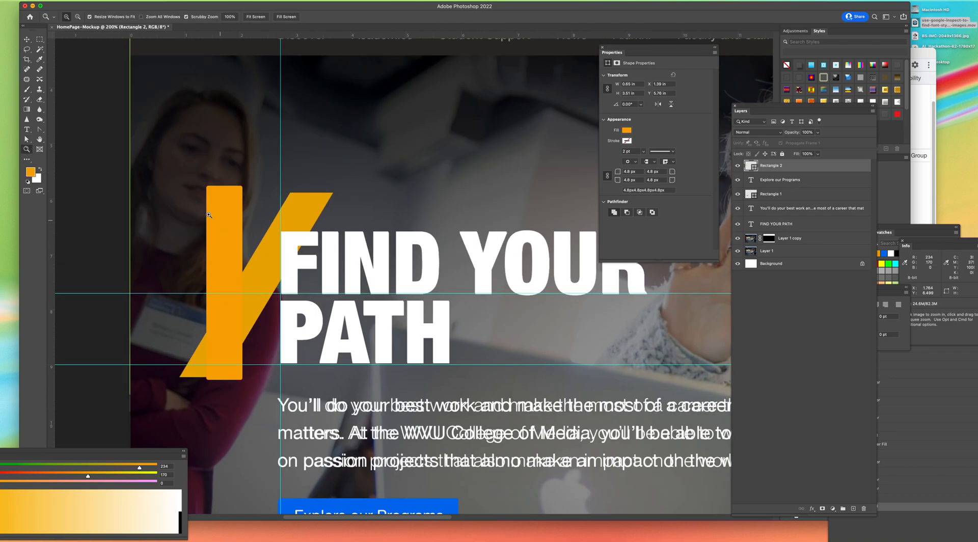
pyautogui.press('v')
pyautogui.click(211, 191)
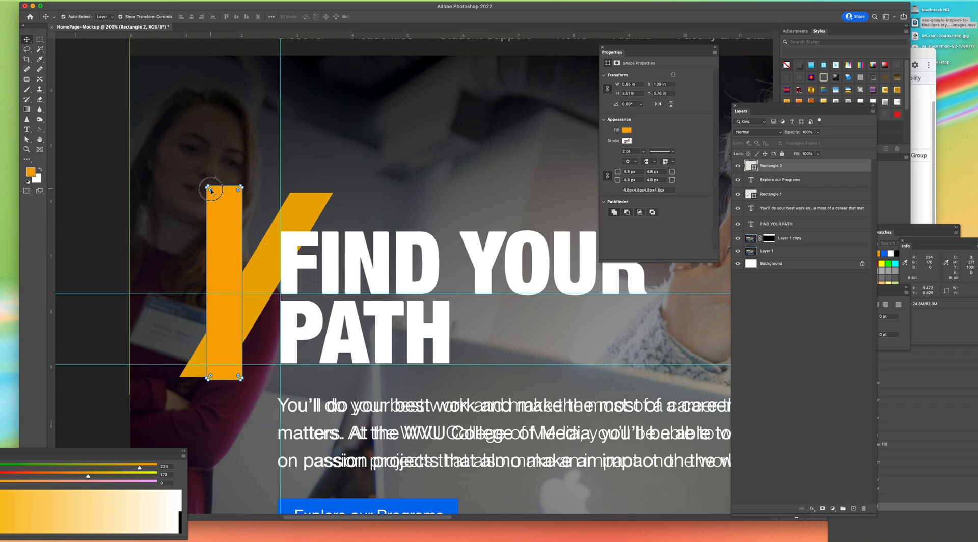
pyautogui.moveTo(211, 191); pyautogui.dragTo(189, 172)
pyautogui.click(76, 165)
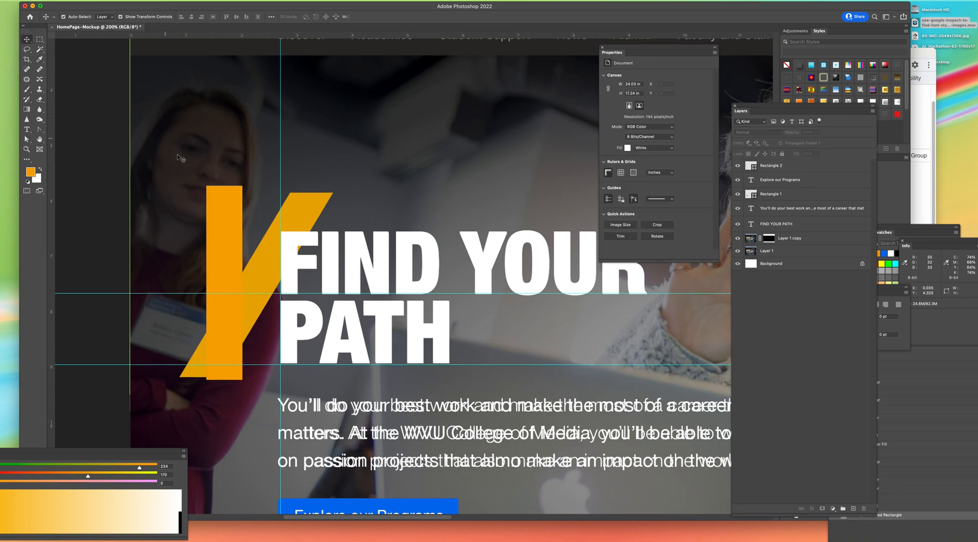
pyautogui.click(221, 197)
# Step: Skew the gold rectangle horizontally by -33.75° so that it slants like the original slash
pyautogui.click(75, 1)
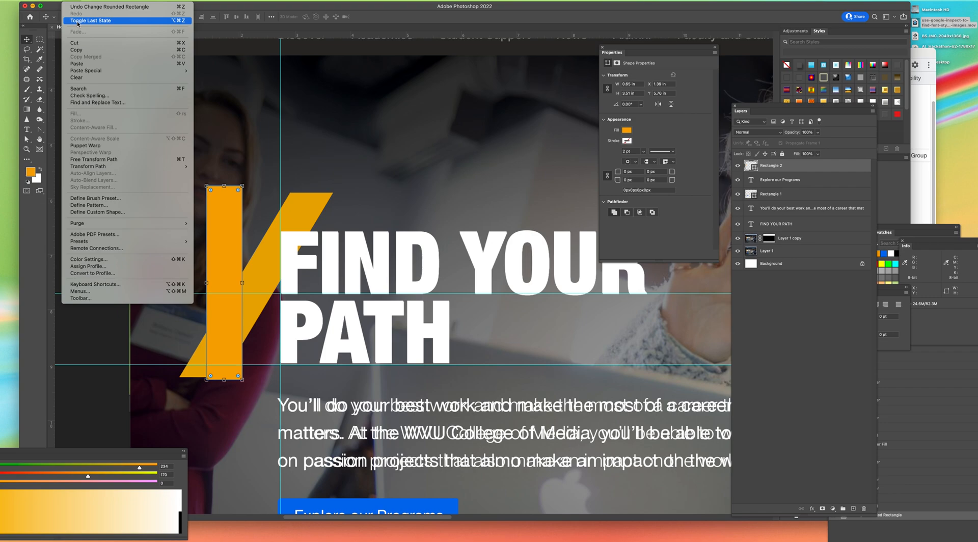
pyautogui.moveTo(101, 167)
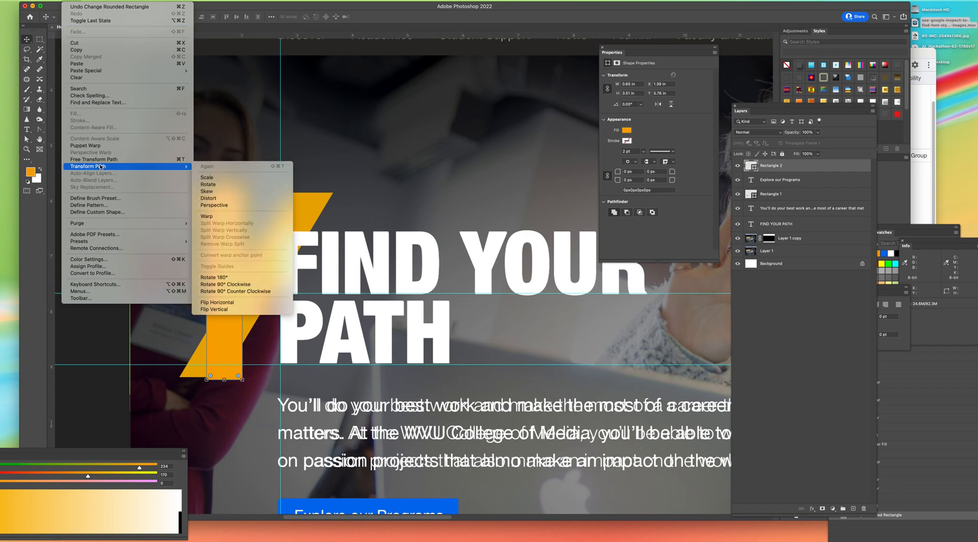
pyautogui.click(218, 192)
pyautogui.click(269, 16)
pyautogui.write('33.')
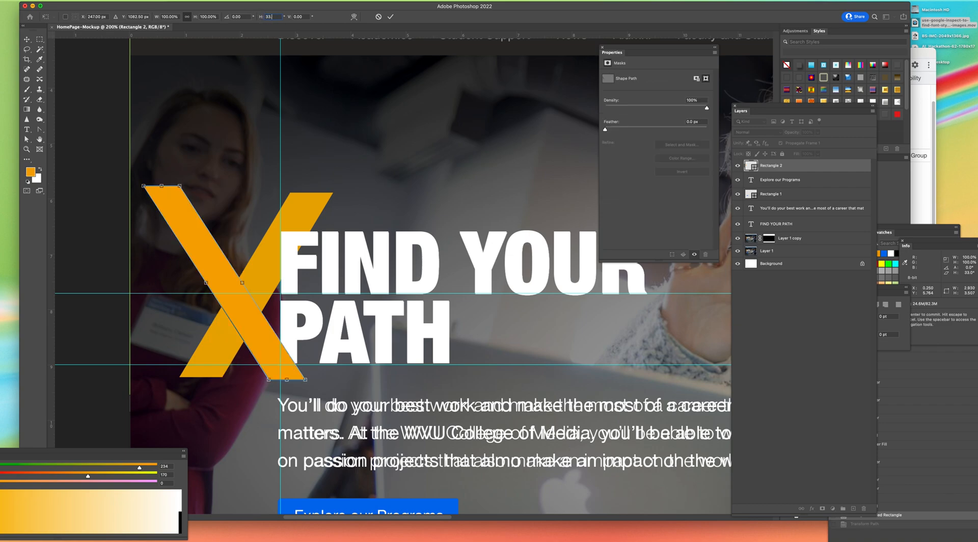
pyautogui.write('75')
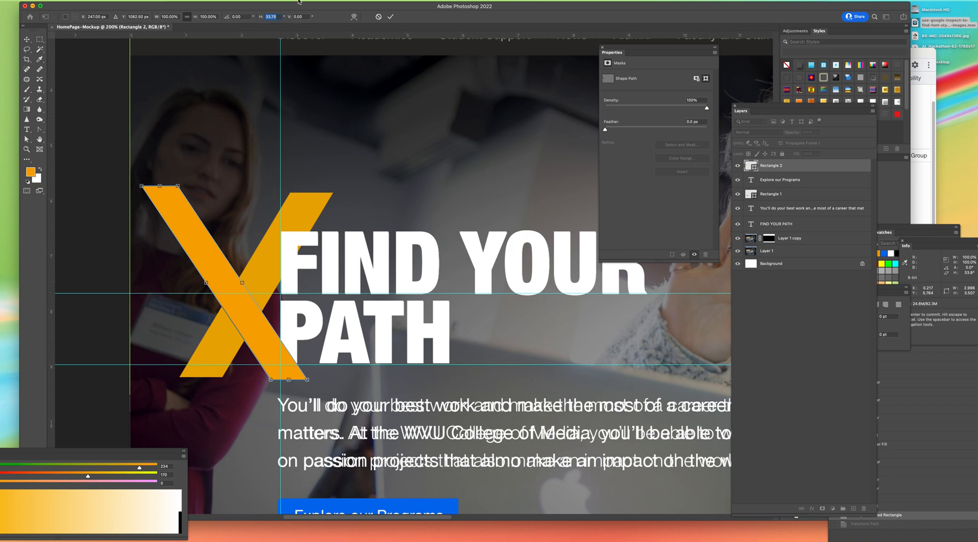
pyautogui.write('-')
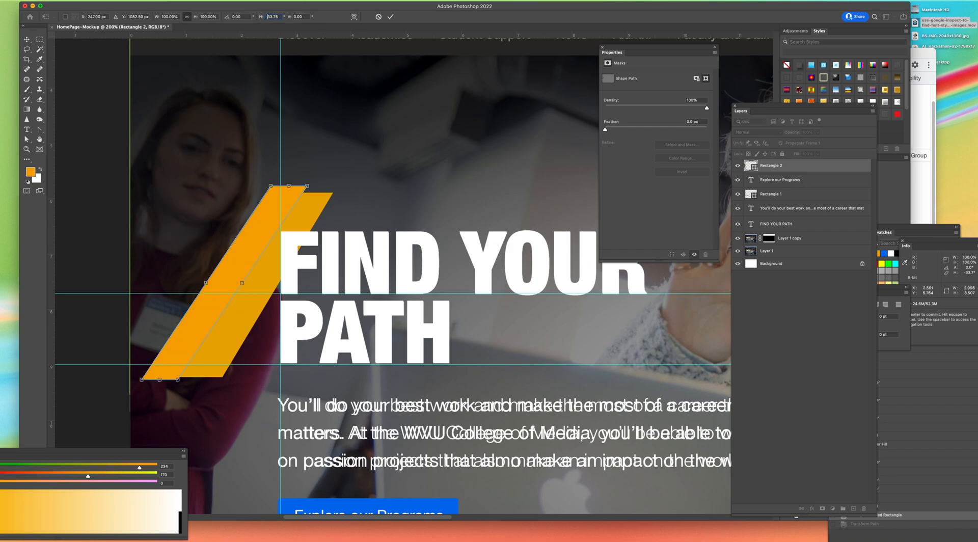
pyautogui.click(28, 41)
pyautogui.click(487, 184)
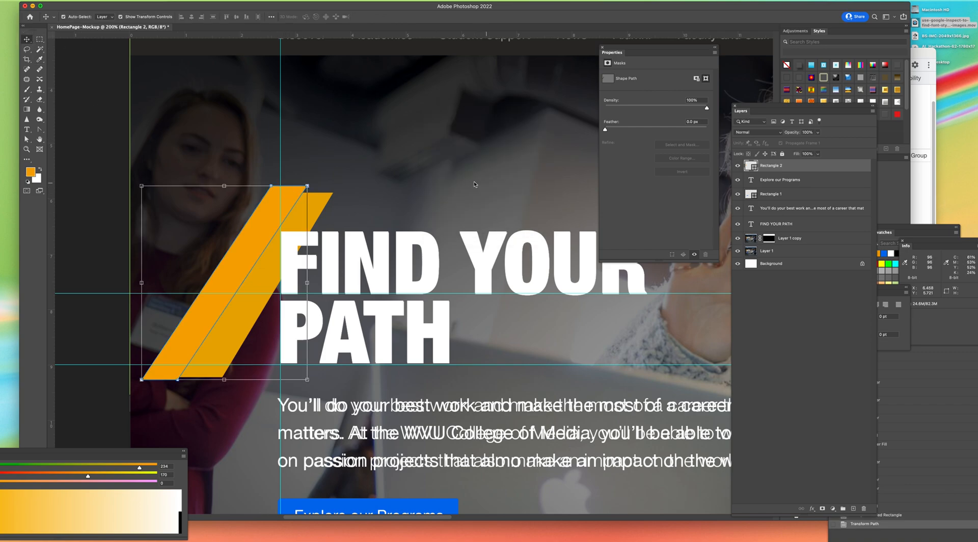
# Step: Align the slanted gold shape over the original slash, scaling it to about 94% width and 95% height
pyautogui.moveTo(253, 203); pyautogui.dragTo(284, 220)
pyautogui.moveTo(330, 387); pyautogui.dragTo(295, 353)
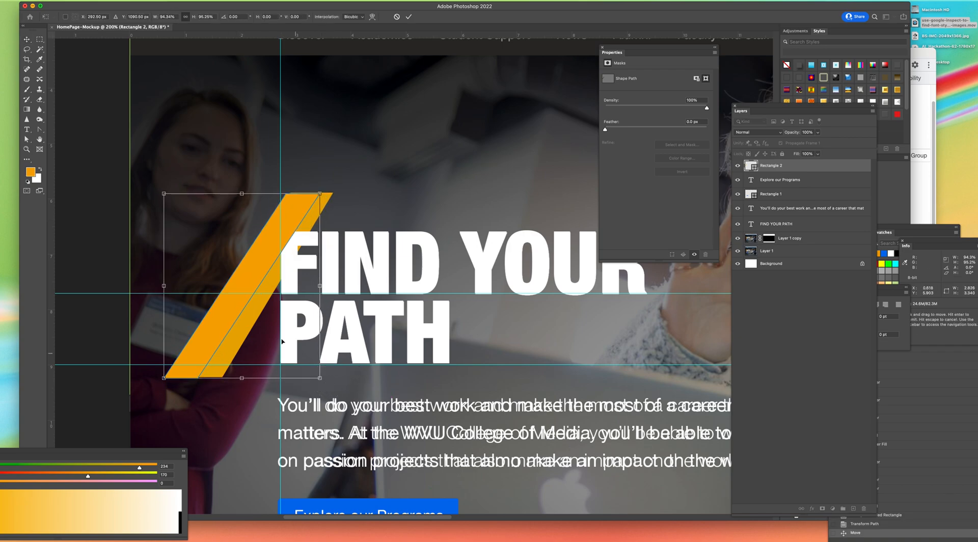
pyautogui.moveTo(240, 295); pyautogui.dragTo(252, 297)
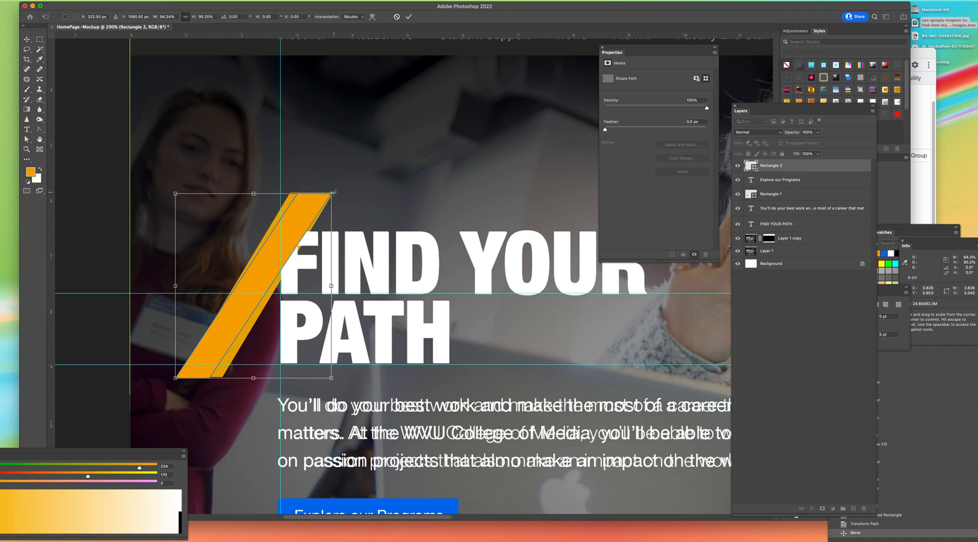
pyautogui.click(409, 18)
# Step: Hide the Layer 1 screenshot to check the rebuilt slash on its own, and show it again
pyautogui.click(336, 158)
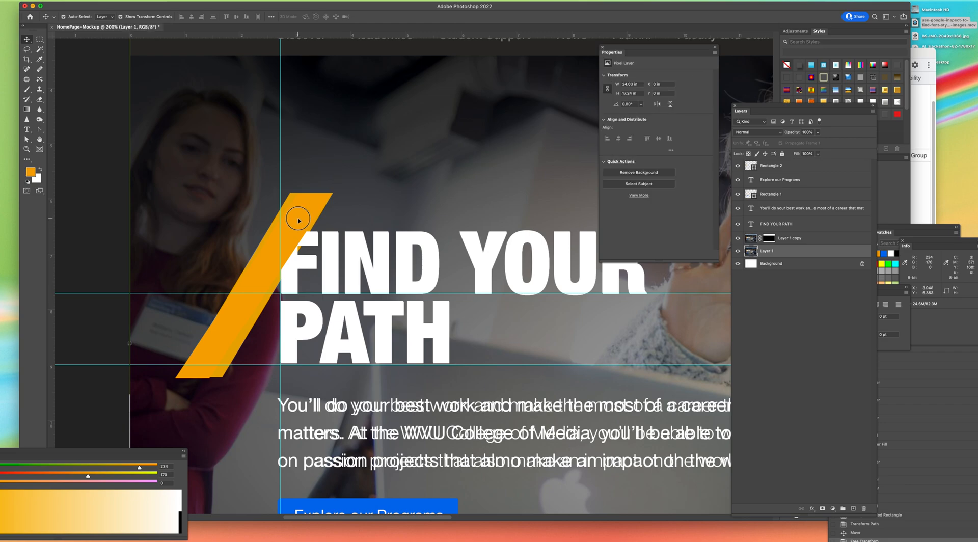
pyautogui.click(298, 214)
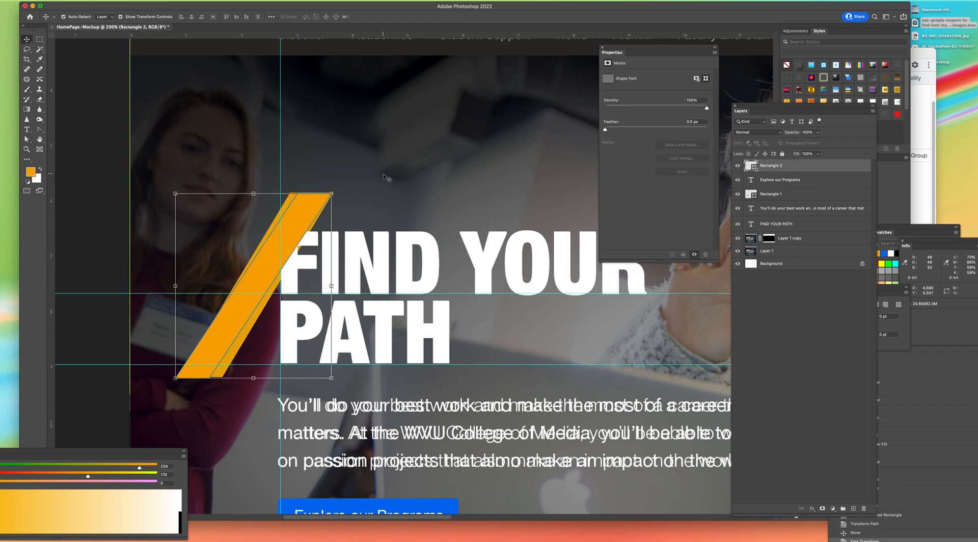
pyautogui.click(754, 251)
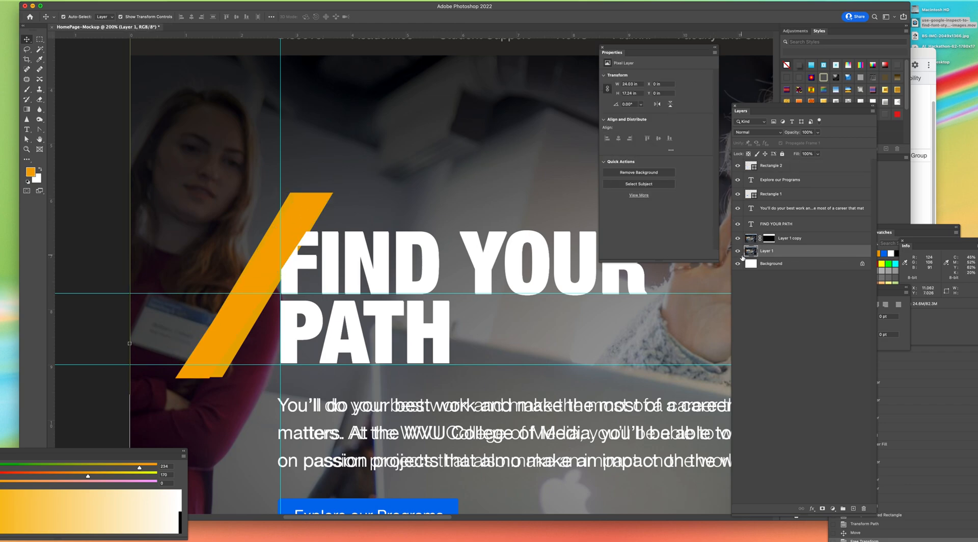
pyautogui.click(738, 251)
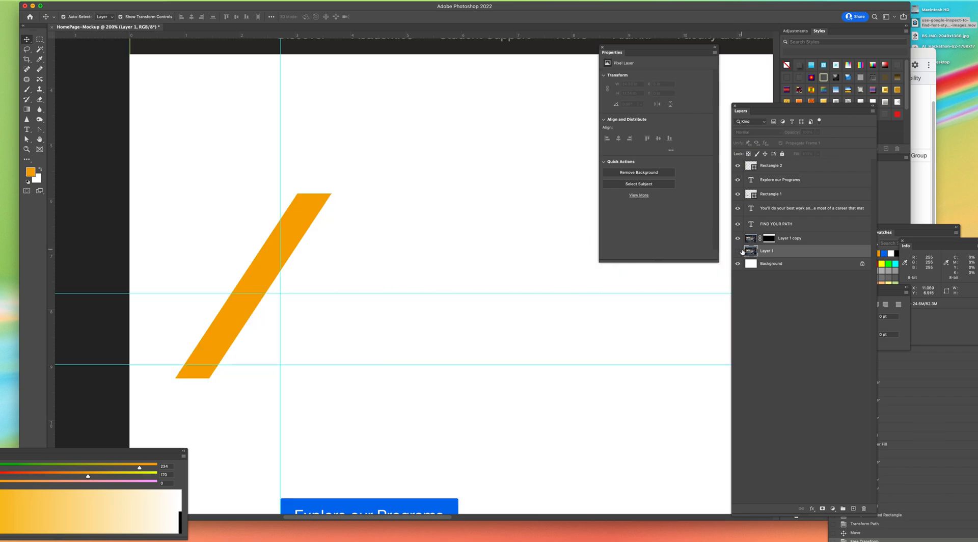
pyautogui.click(739, 251)
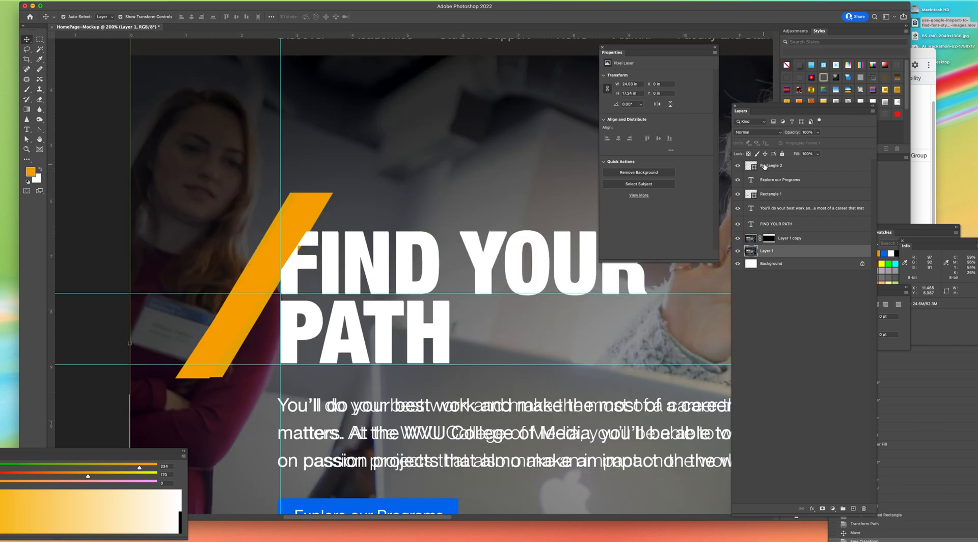
# Step: Move the Rectangle 2 slash layer below the FIND YOUR PATH text layer, directly above Layer 1 copy
pyautogui.moveTo(765, 166); pyautogui.dragTo(761, 232)
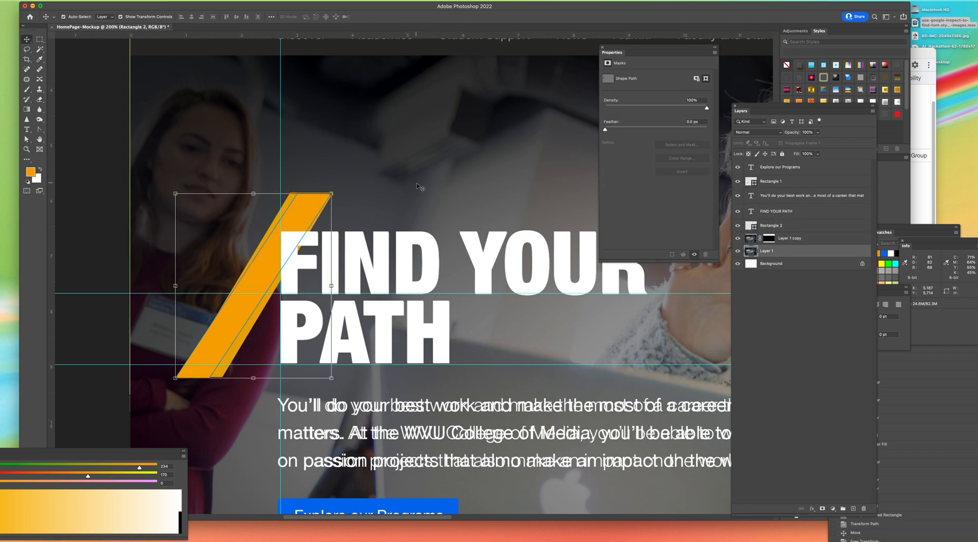
pyautogui.press('super+minus')
pyautogui.press('super+minus')
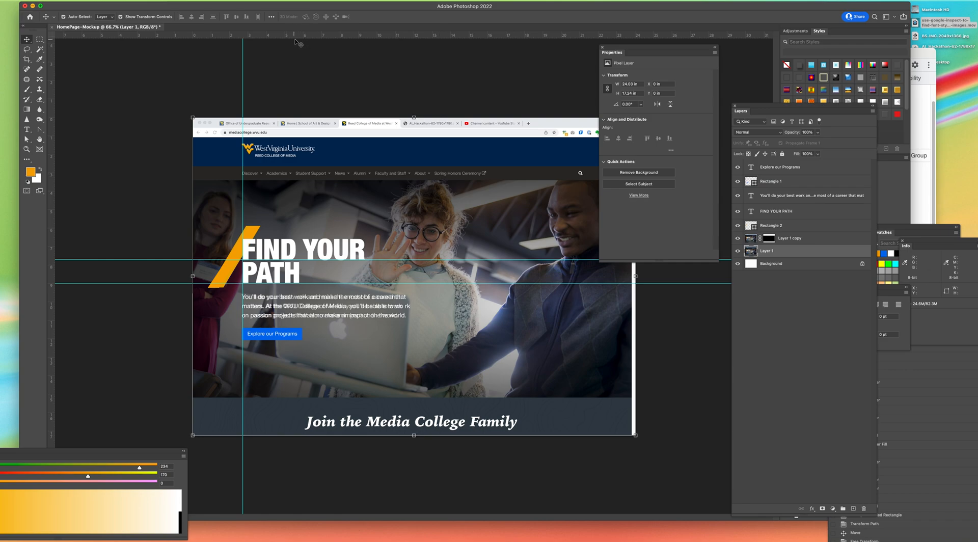
# Step: Look at the undergraduate majors photos on the college website in the browser, and place BS-IMC-2049x1366.jpg from the desktop into the mockup
pyautogui.moveTo(277, 12); pyautogui.dragTo(262, 67)
pyautogui.click(550, 51)
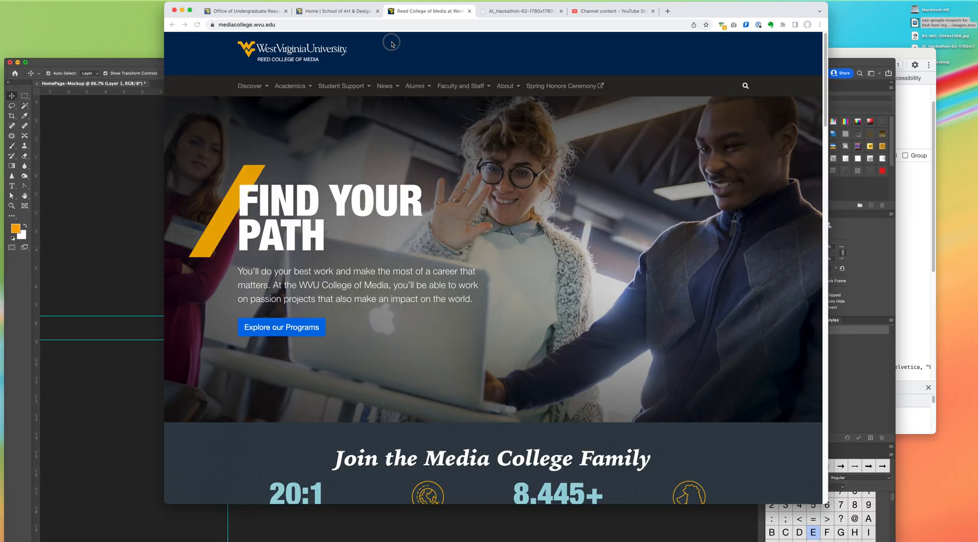
pyautogui.scroll(-8, 810, 127)
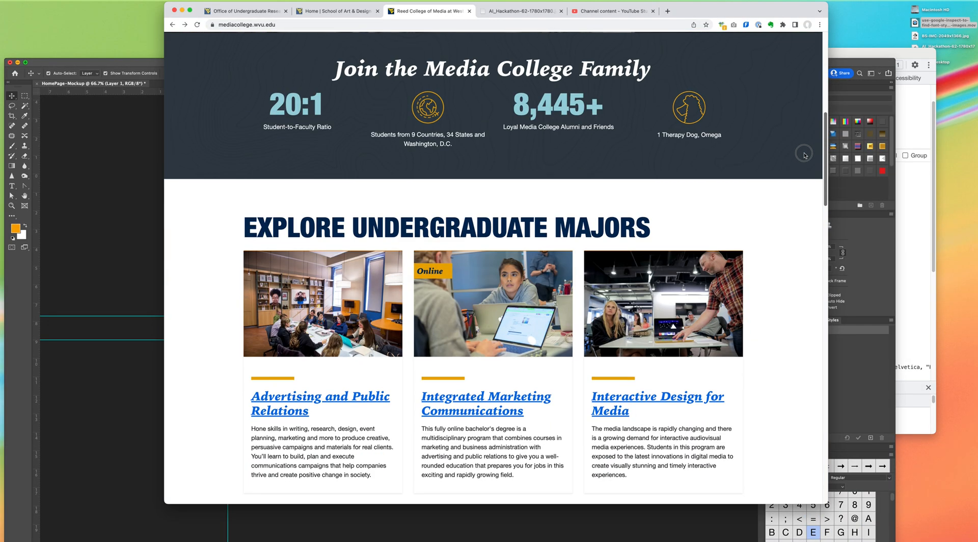
pyautogui.scroll(-1, 804, 154)
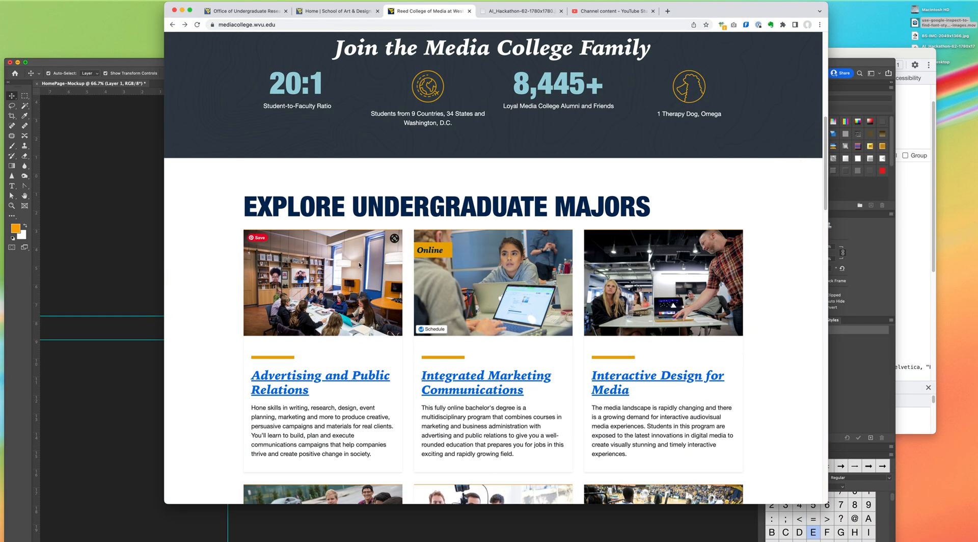
pyautogui.rightClick(192, 255)
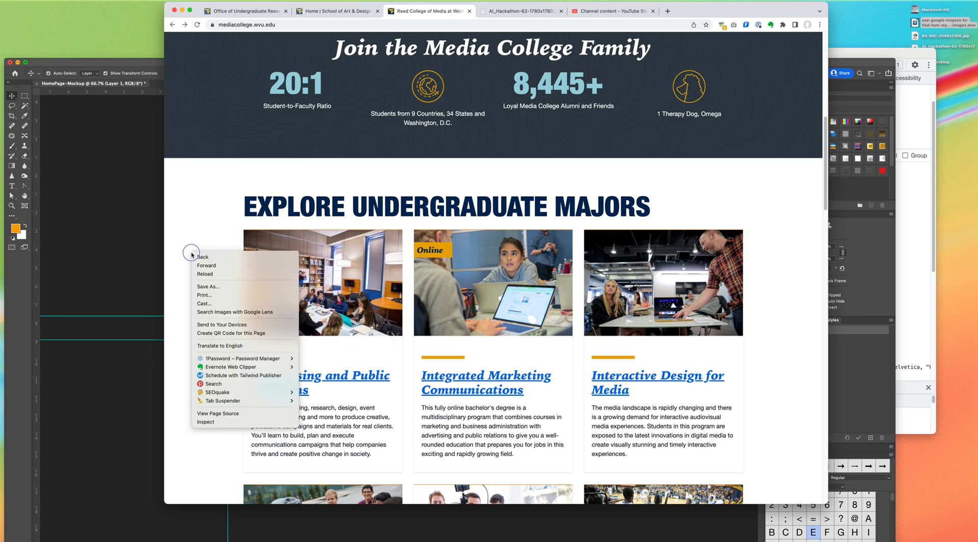
pyautogui.click(921, 28)
pyautogui.moveTo(944, 36); pyautogui.dragTo(130, 258)
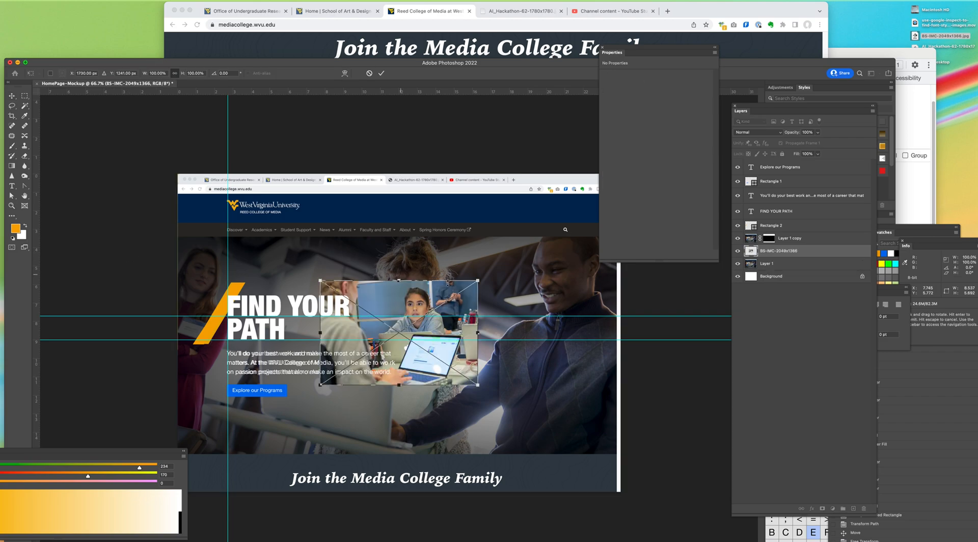
# Step: Enlarge the placed photo to about 26.2 by 17.5 in so that it covers the whole hero area
pyautogui.moveTo(496, 276); pyautogui.dragTo(642, 188)
pyautogui.moveTo(316, 386); pyautogui.dragTo(148, 498)
pyautogui.moveTo(454, 293); pyautogui.dragTo(457, 324)
pyautogui.press('Return')
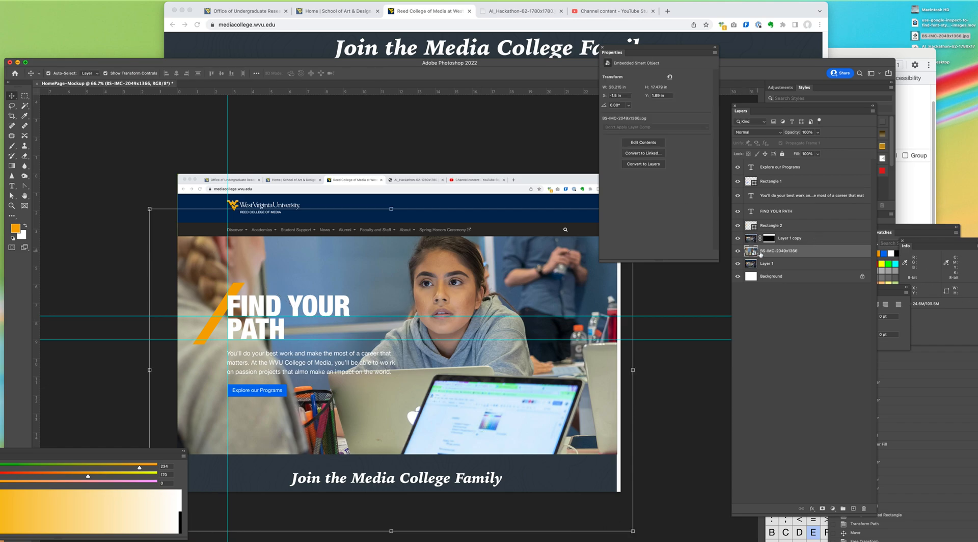
# Step: Hide the Layer 1 screenshot and shift the visible photo within the hero to about X -1.09 in, Y 2.47 in
pyautogui.click(738, 252)
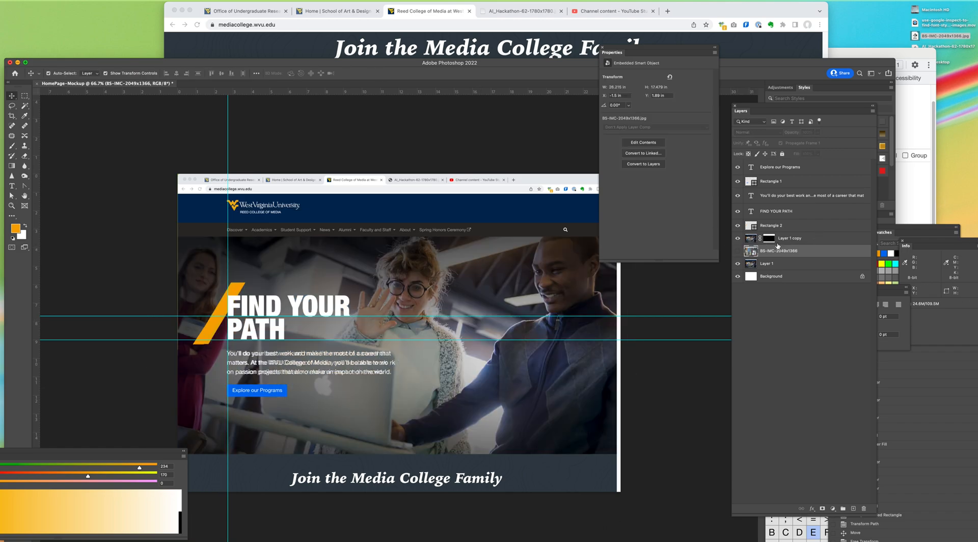
pyautogui.click(738, 263)
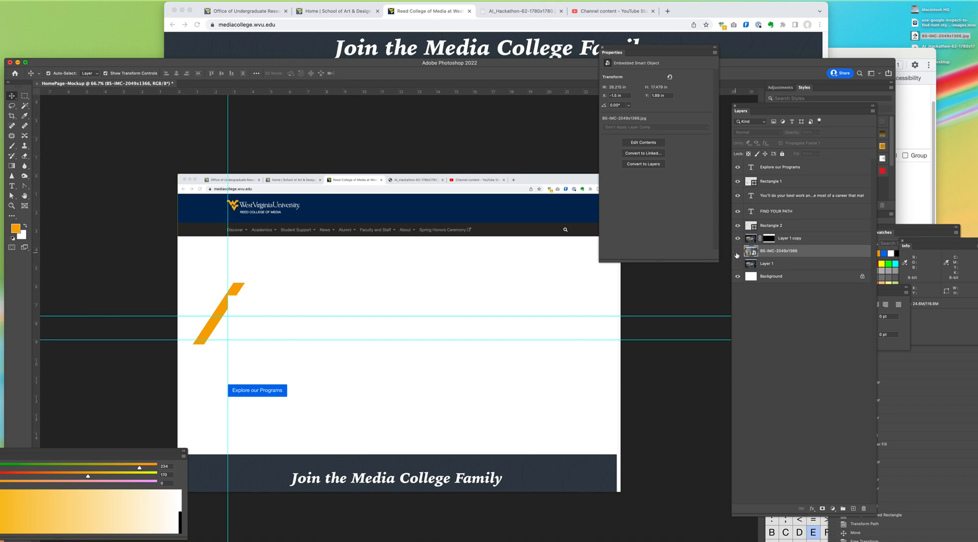
pyautogui.click(738, 251)
pyautogui.moveTo(580, 279); pyautogui.dragTo(587, 294)
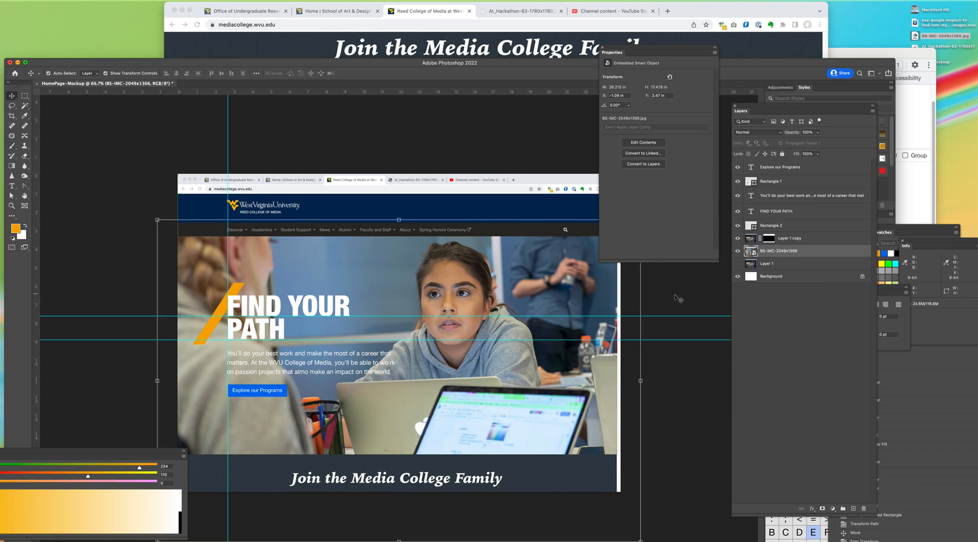
# Step: Deselect the photo layer and move the Properties panel away from the canvas to uncover the hero
pyautogui.click(678, 285)
pyautogui.moveTo(619, 62); pyautogui.dragTo(816, 144)
pyautogui.click(595, 249)
pyautogui.moveTo(595, 247); pyautogui.dragTo(594, 247)
pyautogui.click(705, 213)
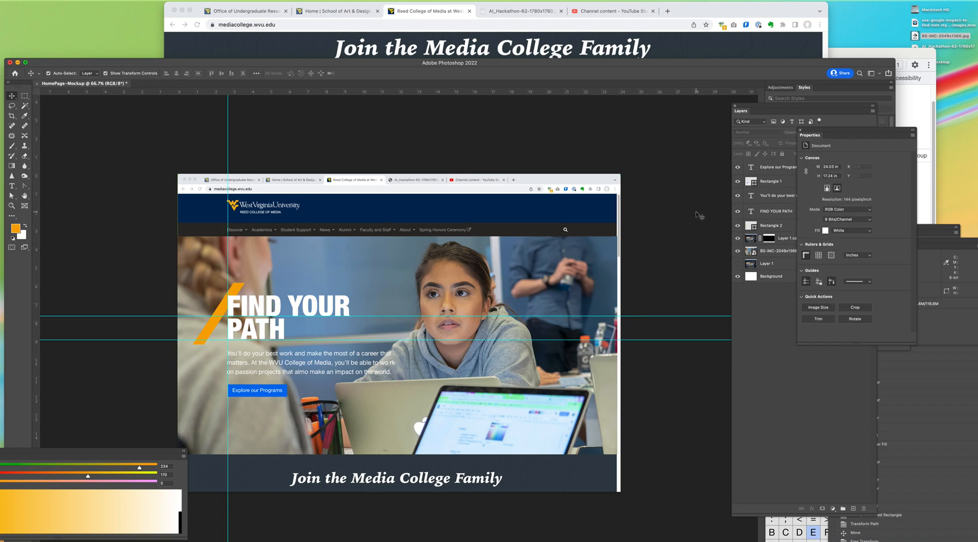
# Step: Switch to the college homepage in the browser and inspect the hero's main element in DevTools
pyautogui.click(560, 43)
pyautogui.scroll(10, 777, 122)
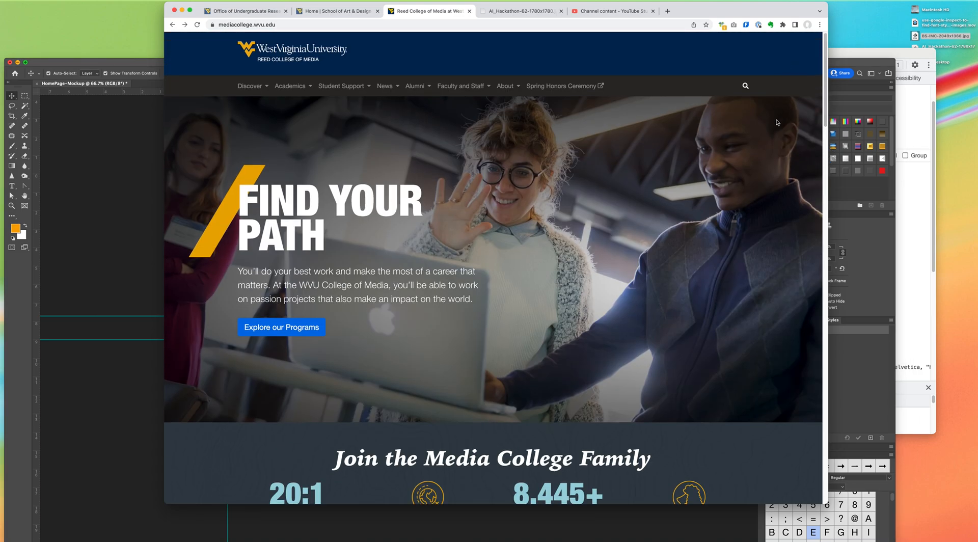
pyautogui.rightClick(642, 64)
pyautogui.click(667, 227)
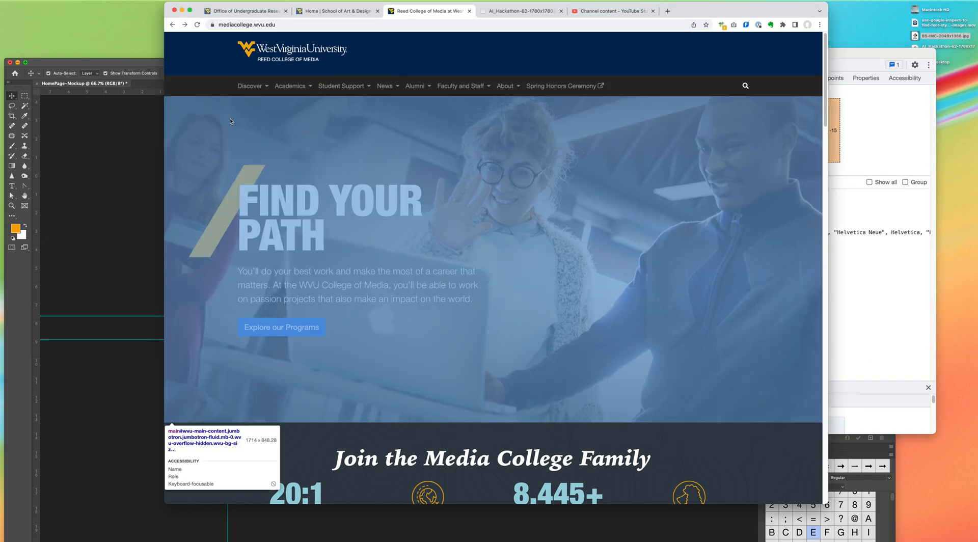
pyautogui.click(230, 118)
pyautogui.click(474, 214)
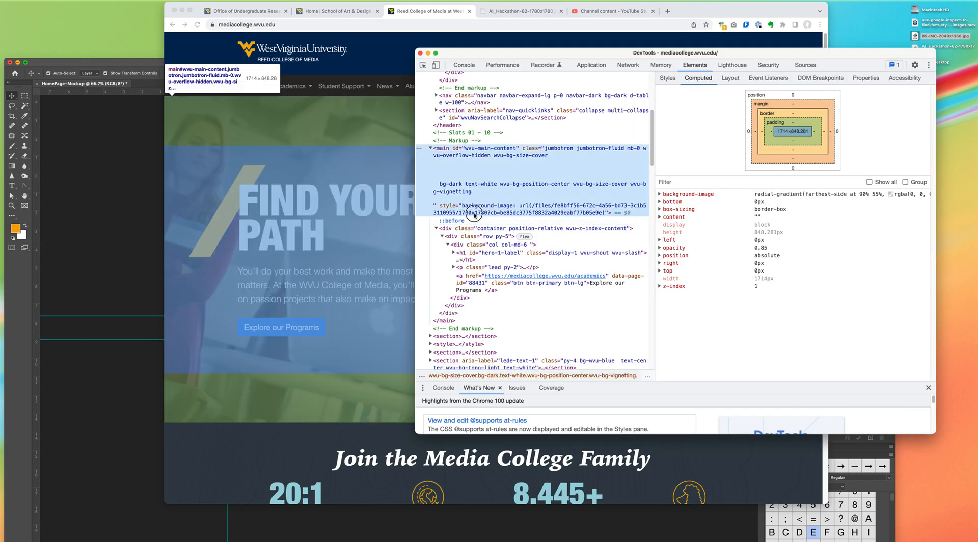
# Step: Delete the image URL from the background-image in the hero main element's inline style
pyautogui.click(538, 211)
pyautogui.doubleClick(538, 212)
pyautogui.click(533, 206)
pyautogui.moveTo(531, 206); pyautogui.dragTo(601, 215)
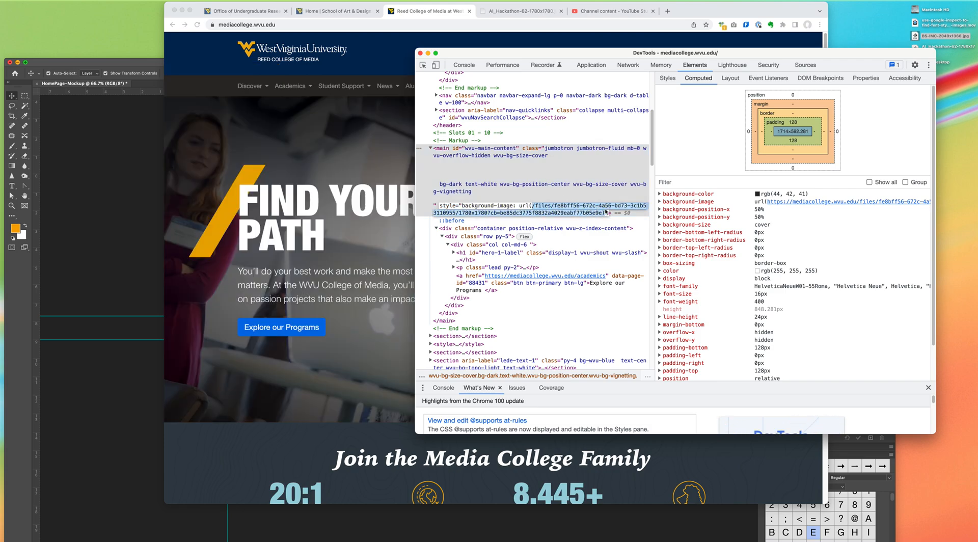
pyautogui.press('BackSpace')
pyautogui.press('BackSpace')
pyautogui.press('BackSpace')
pyautogui.press('BackSpace')
pyautogui.press('BackSpace')
pyautogui.press('BackSpace')
pyautogui.press('BackSpace')
pyautogui.press('BackSpace')
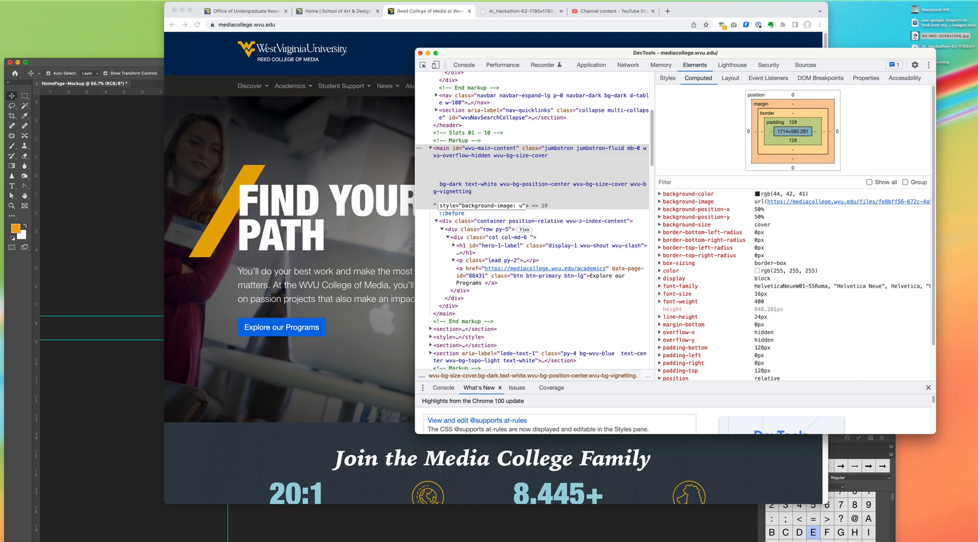
pyautogui.click(426, 67)
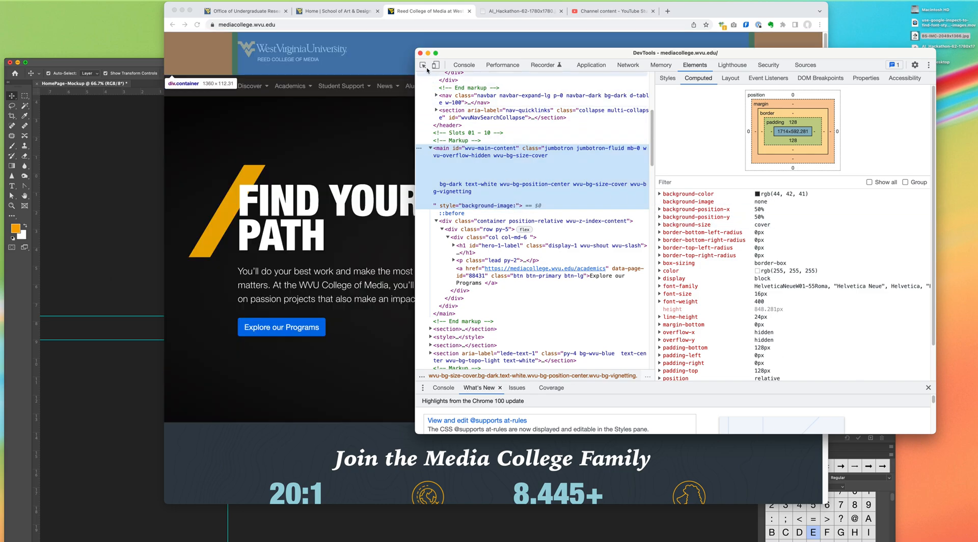
# Step: Disable the .bg-dark rule's #2C2A29 background color on the hero's main element and move DevTools off the page
pyautogui.click(686, 194)
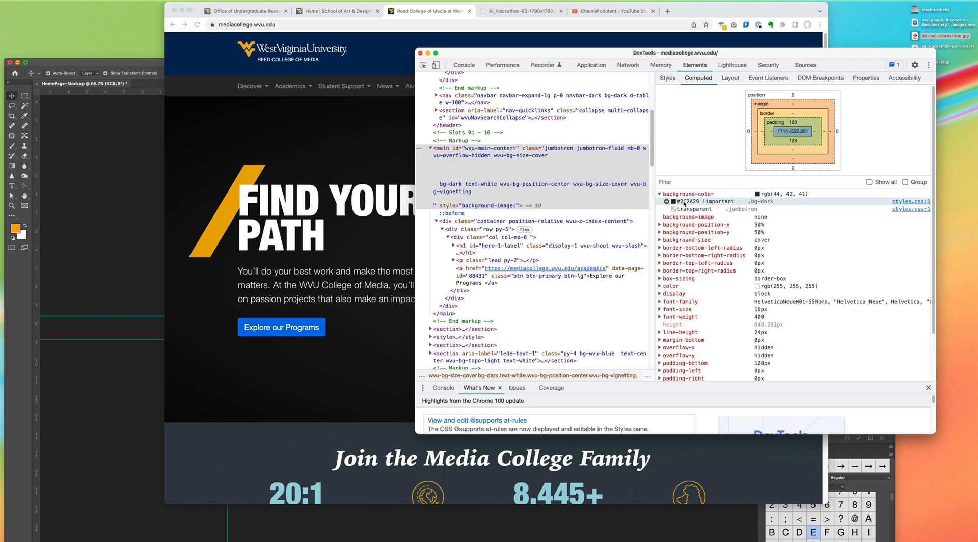
pyautogui.click(666, 201)
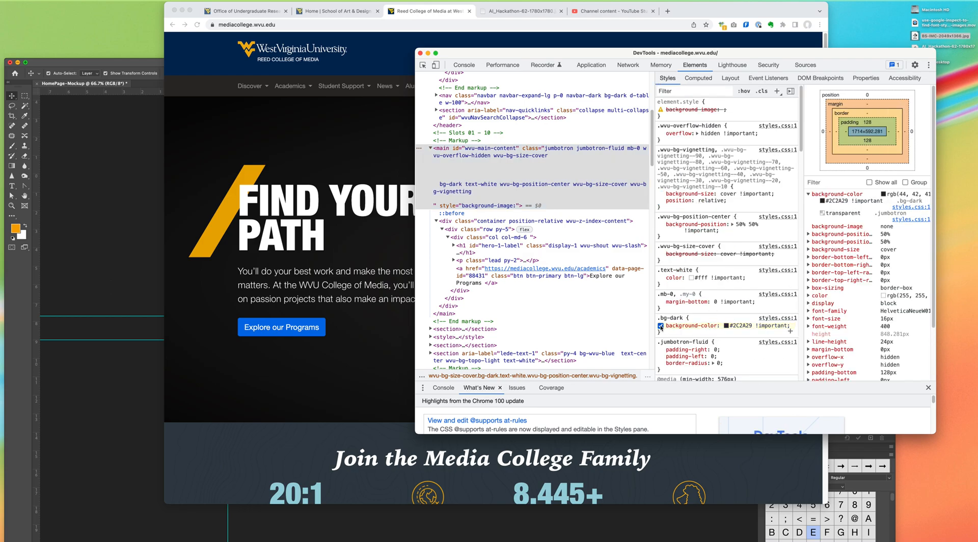
pyautogui.click(661, 326)
pyautogui.moveTo(451, 53); pyautogui.dragTo(962, 143)
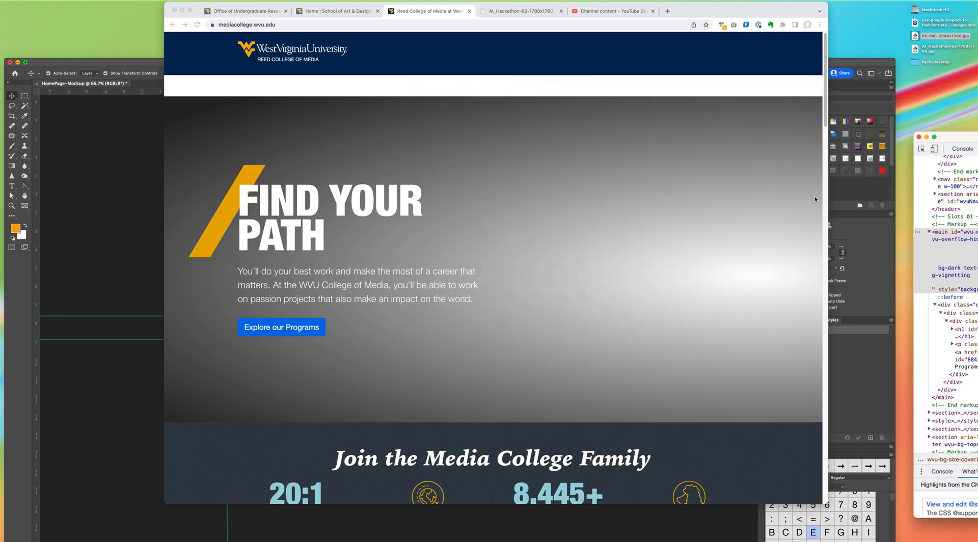
# Step: Inspect the hero's FIND YOUR PATH heading and hide it with an inline display: none style
pyautogui.moveTo(954, 137); pyautogui.dragTo(900, 123)
pyautogui.click(867, 133)
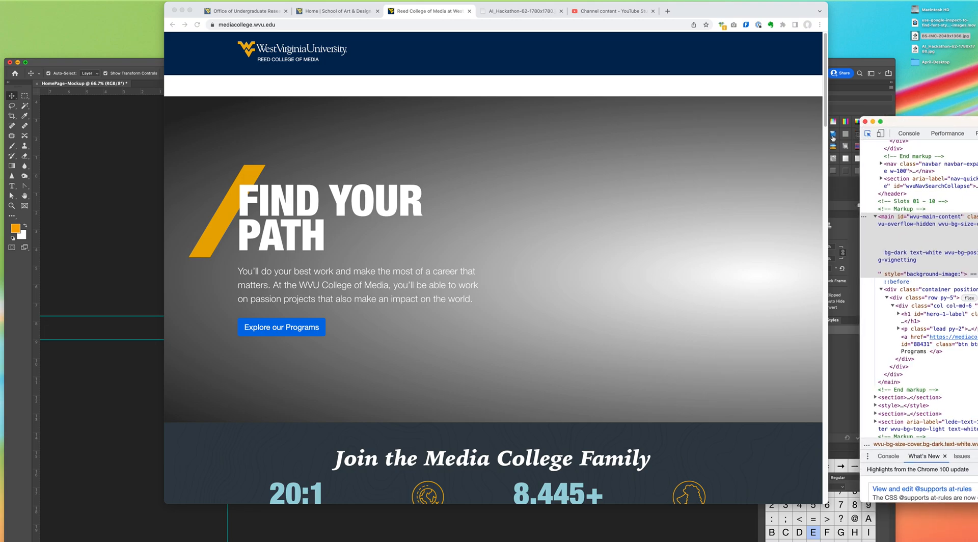
pyautogui.click(302, 206)
pyautogui.moveTo(915, 121); pyautogui.dragTo(572, 23)
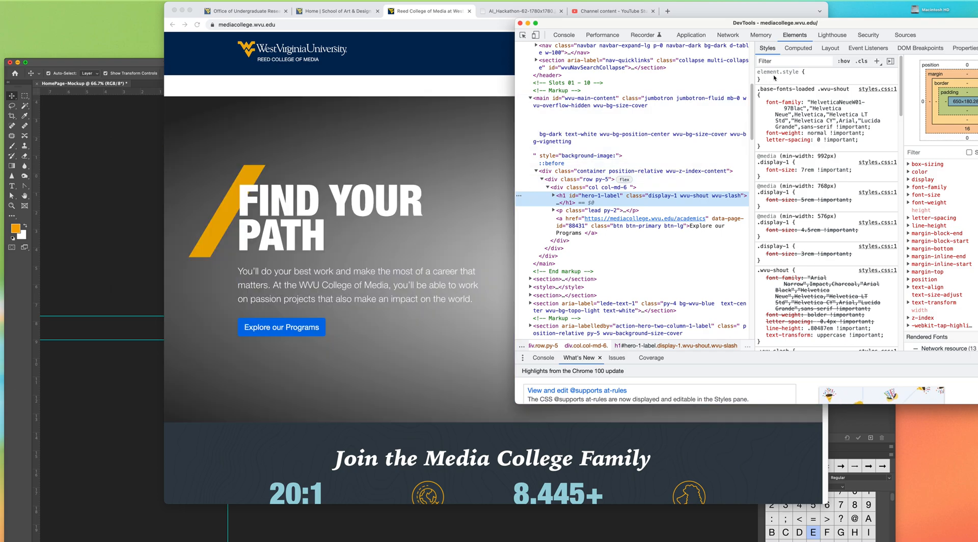
pyautogui.click(773, 76)
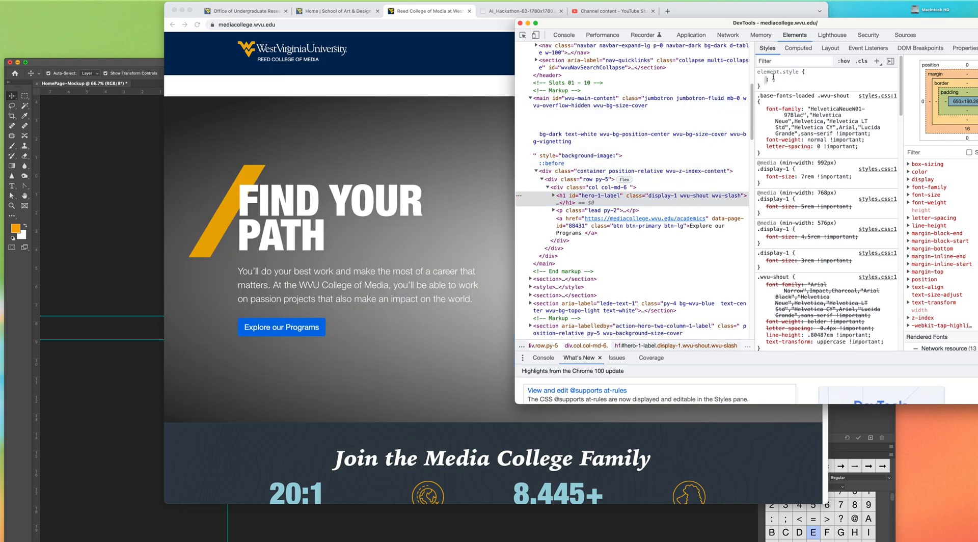
pyautogui.write('display')
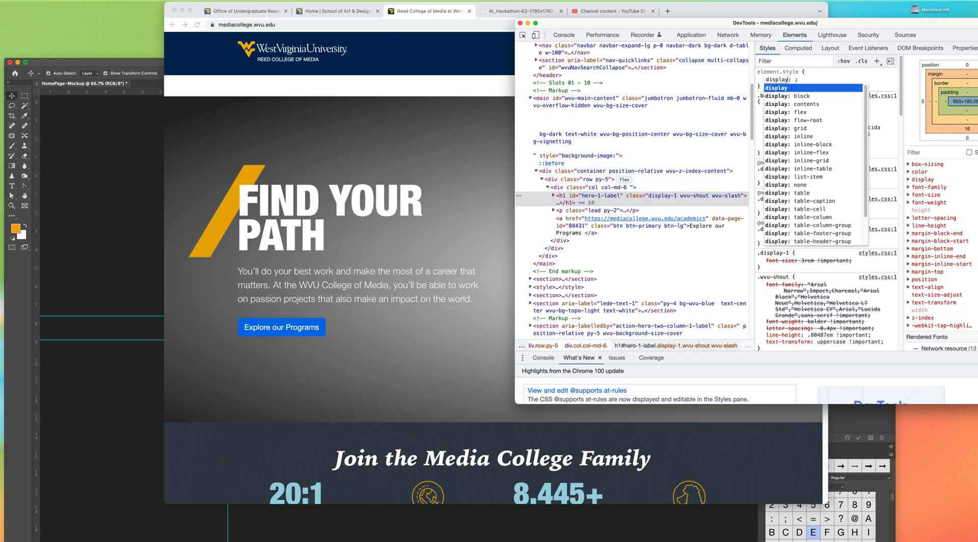
pyautogui.press('Tab')
pyautogui.write('none')
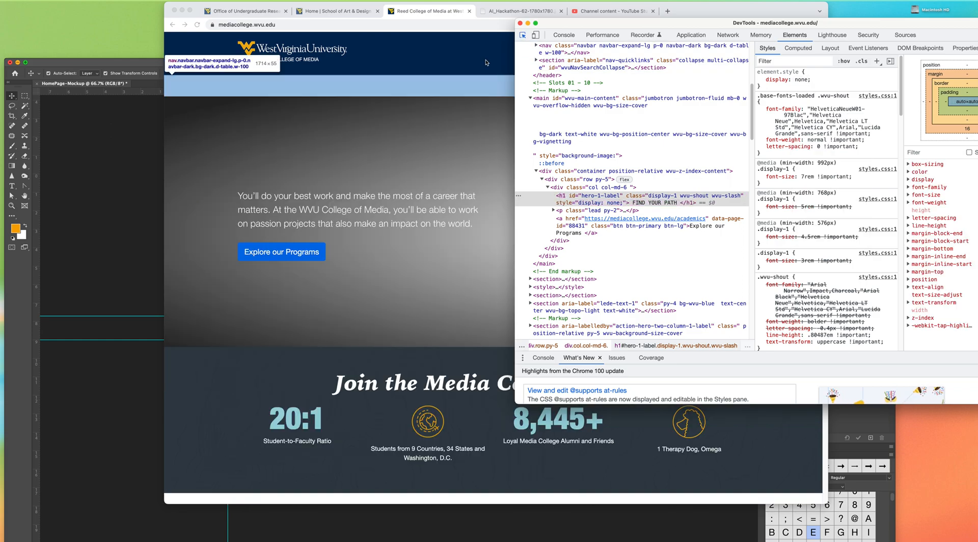
# Step: Inspect the Explore our Programs button and hide it with an inline display: none style
pyautogui.click(522, 36)
pyautogui.click(303, 247)
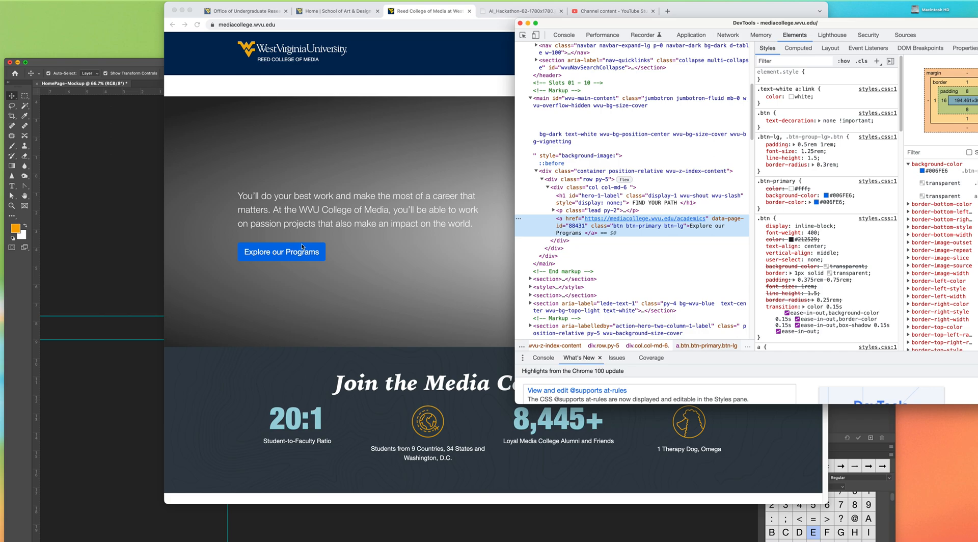
pyautogui.click(772, 80)
pyautogui.write('d')
pyautogui.write('isplay: none;')
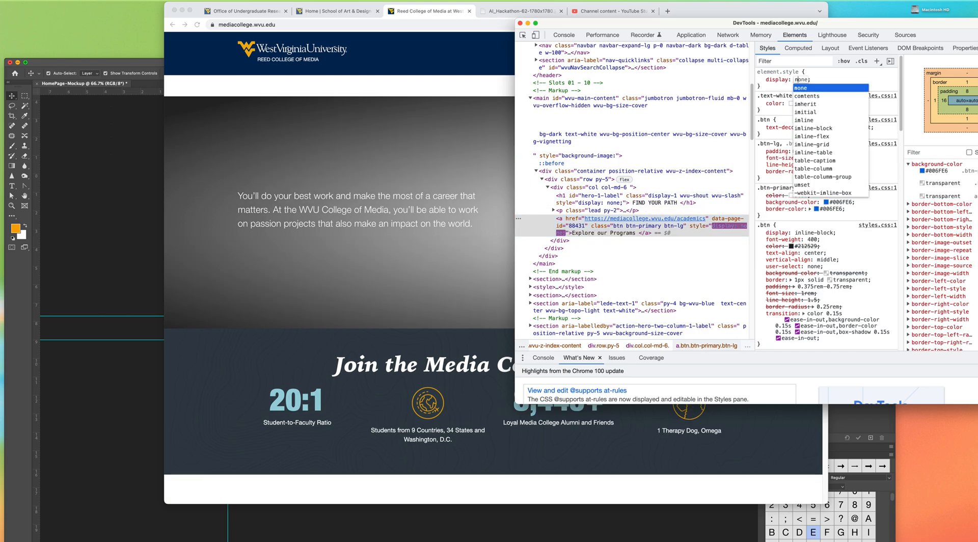
pyautogui.press('Return')
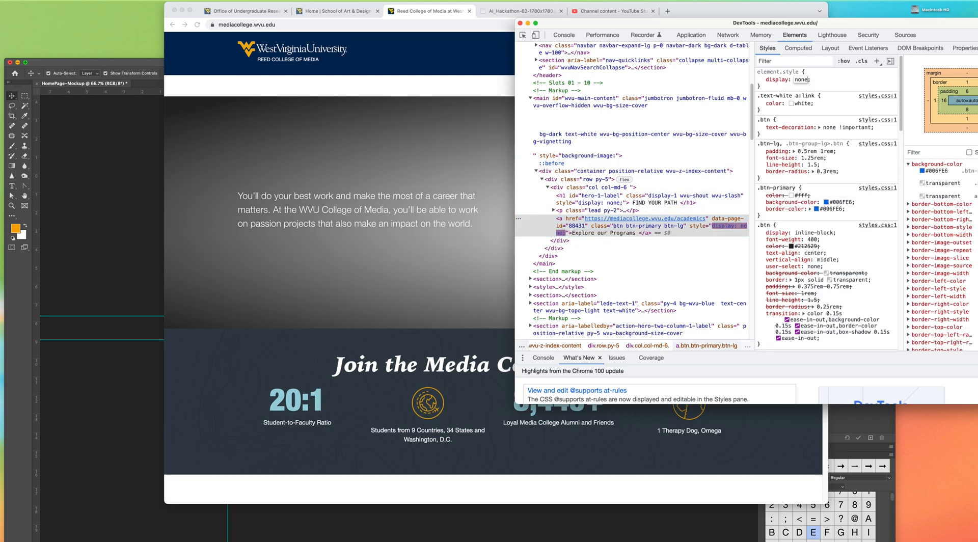
# Step: Inspect the hero's lead paragraph and hide it with an inline display: none style
pyautogui.click(523, 35)
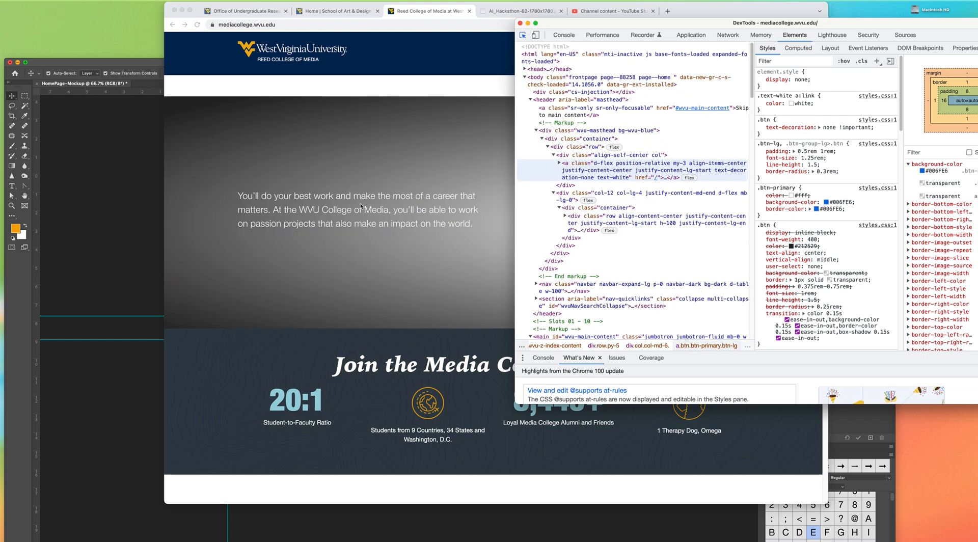
pyautogui.click(366, 197)
pyautogui.click(811, 76)
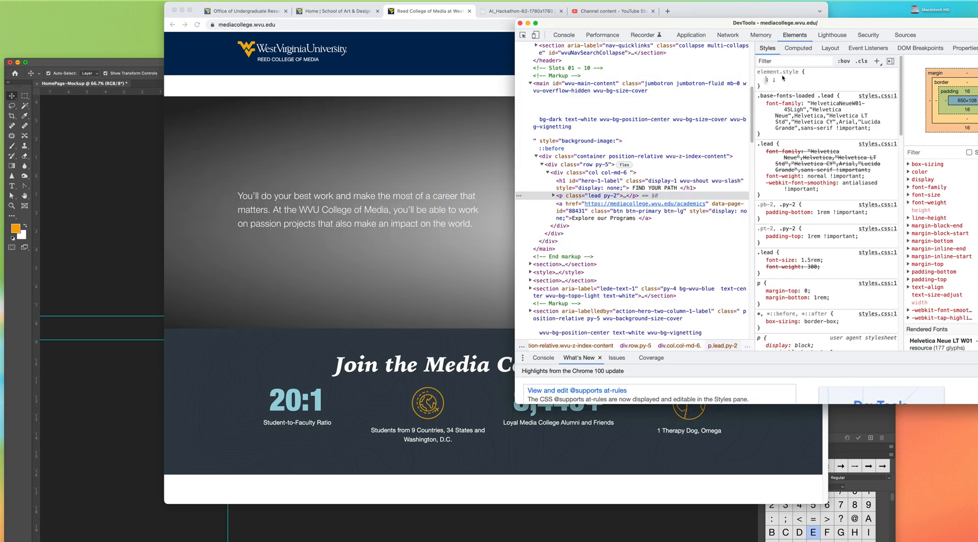
pyautogui.write('display: ')
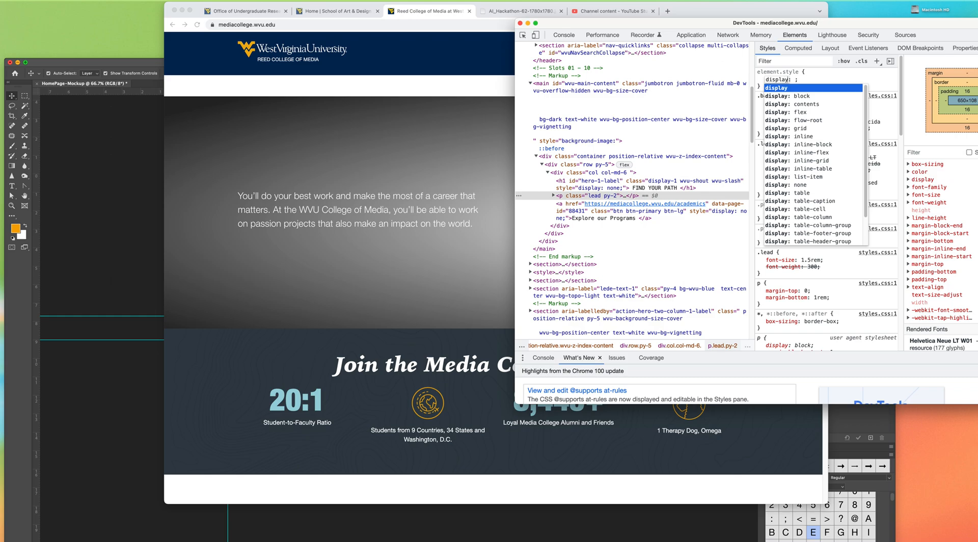
pyautogui.write('none')
pyautogui.press('Return')
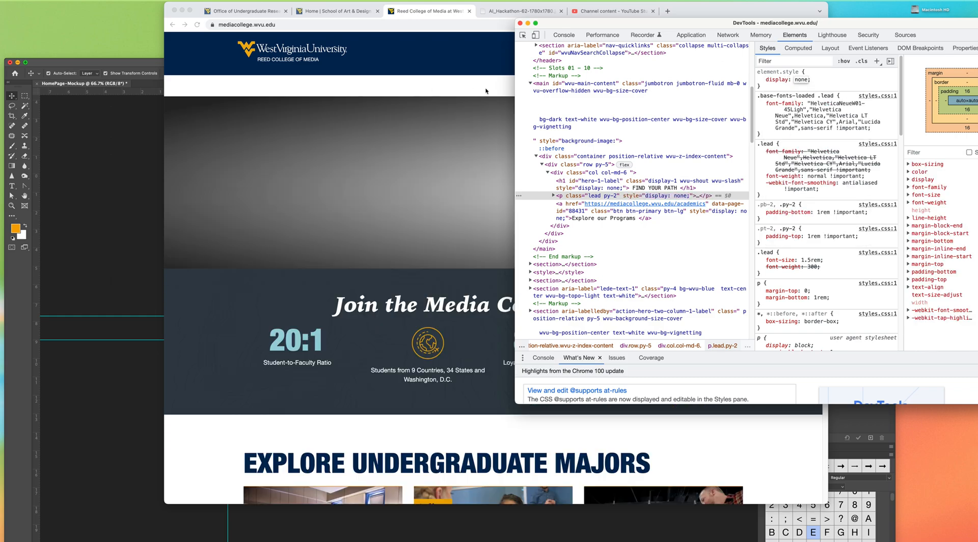
# Step: Move DevTools off the page and capture a screenshot of the bare hero gradient across its full width
pyautogui.click(523, 35)
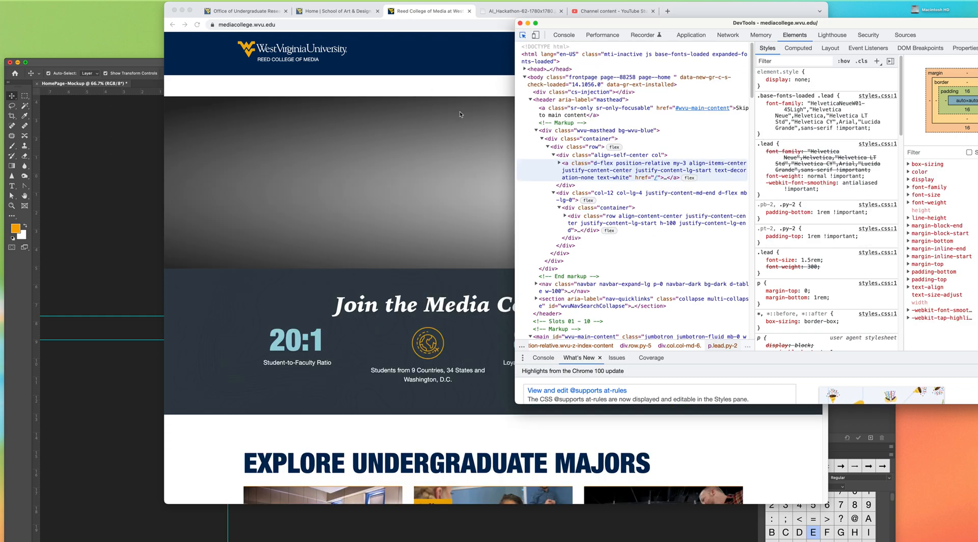
pyautogui.click(863, 25)
pyautogui.moveTo(649, 25); pyautogui.dragTo(977, 72)
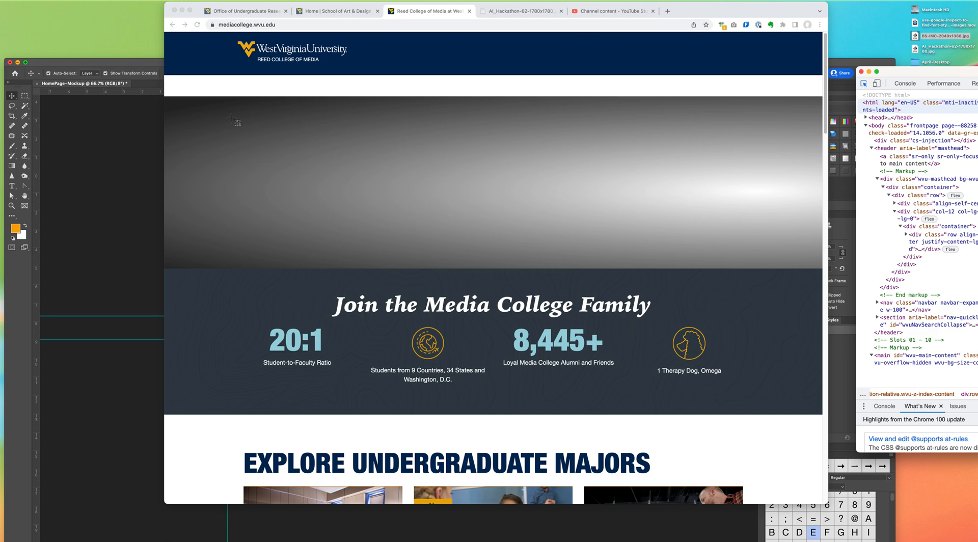
pyautogui.moveTo(164, 96); pyautogui.dragTo(822, 268)
# Step: Switch to Photoshop, paste the gradient capture into the mockup and align it to the hero just below the navigation bar
pyautogui.click(148, 242)
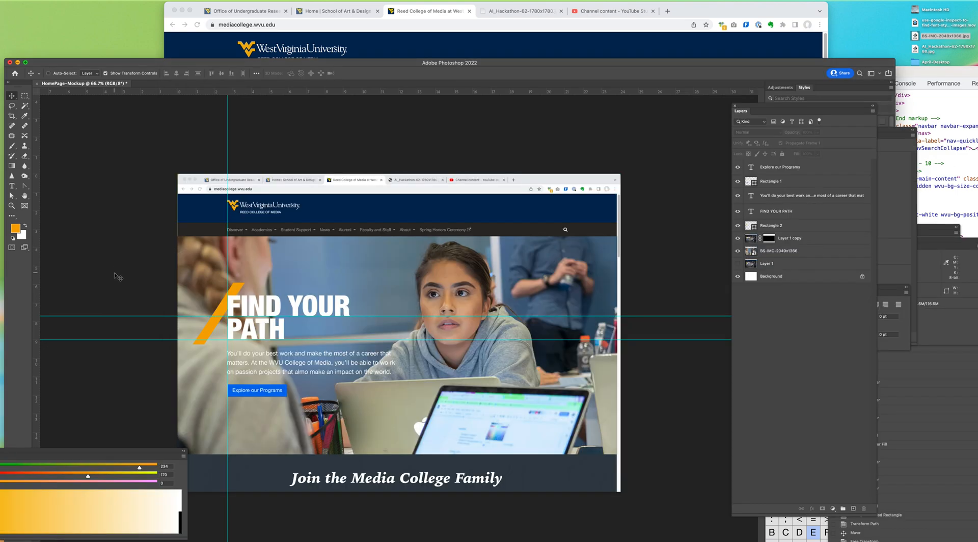
pyautogui.press('super+v')
pyautogui.moveTo(273, 293); pyautogui.dragTo(270, 252)
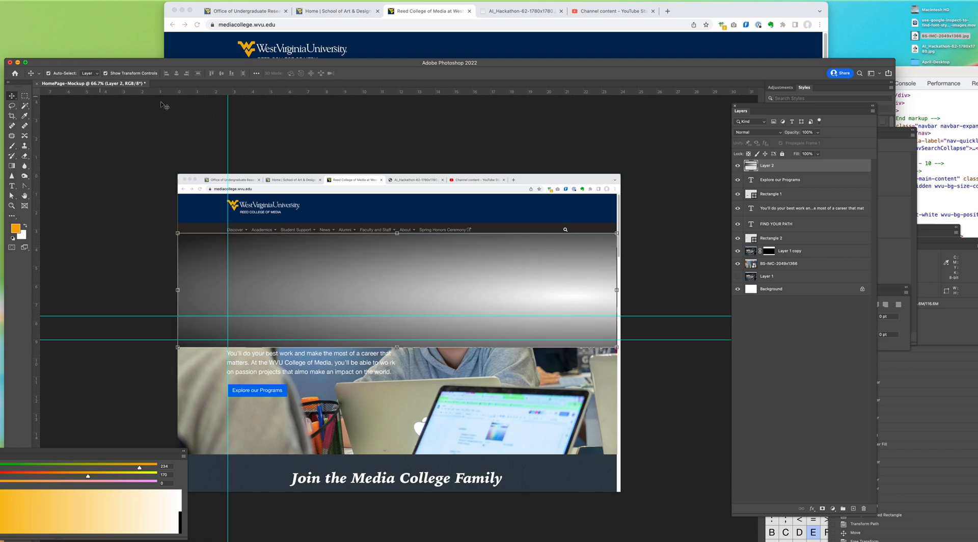
# Step: Stretch the pasted gradient vertically to about 194.84% height so it covers the hero down to the Join section
pyautogui.click(617, 233)
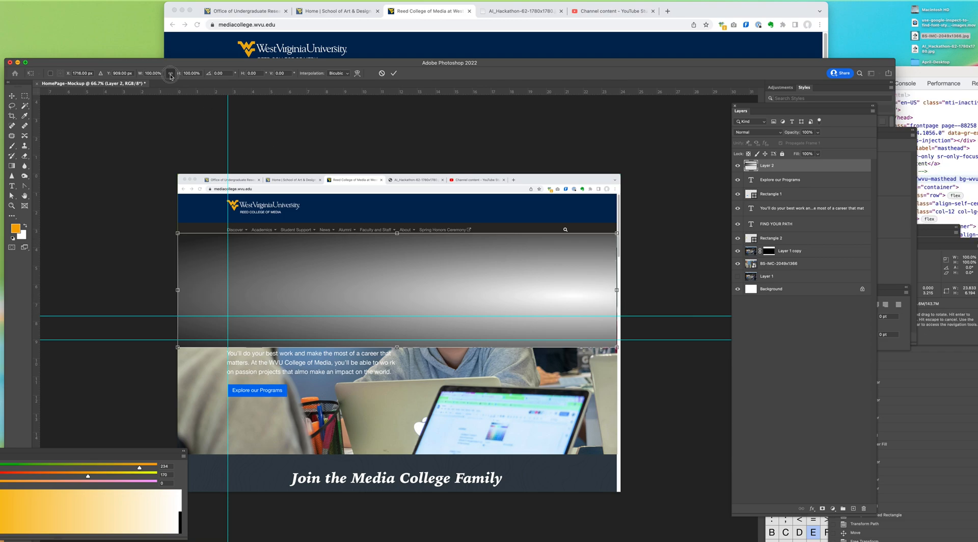
pyautogui.moveTo(396, 347); pyautogui.dragTo(397, 456)
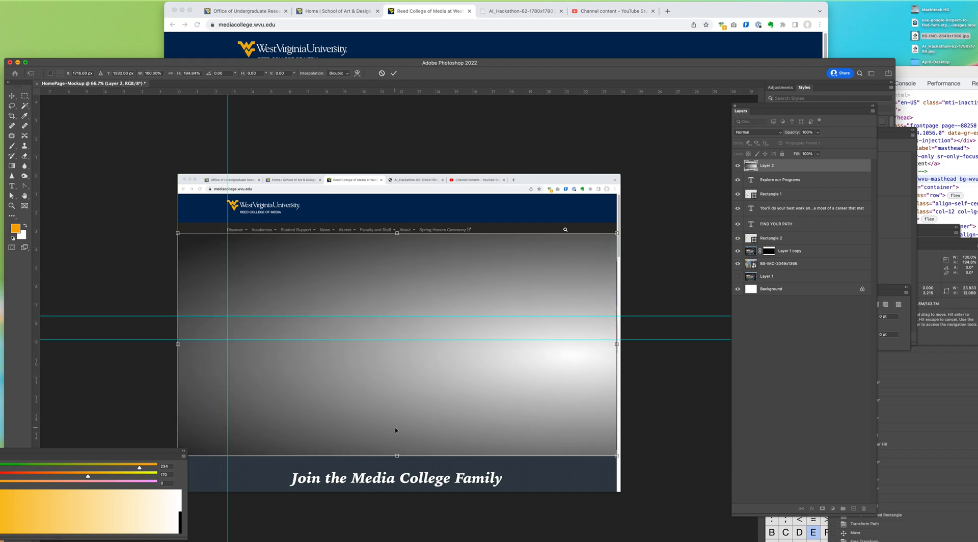
pyautogui.press('Return')
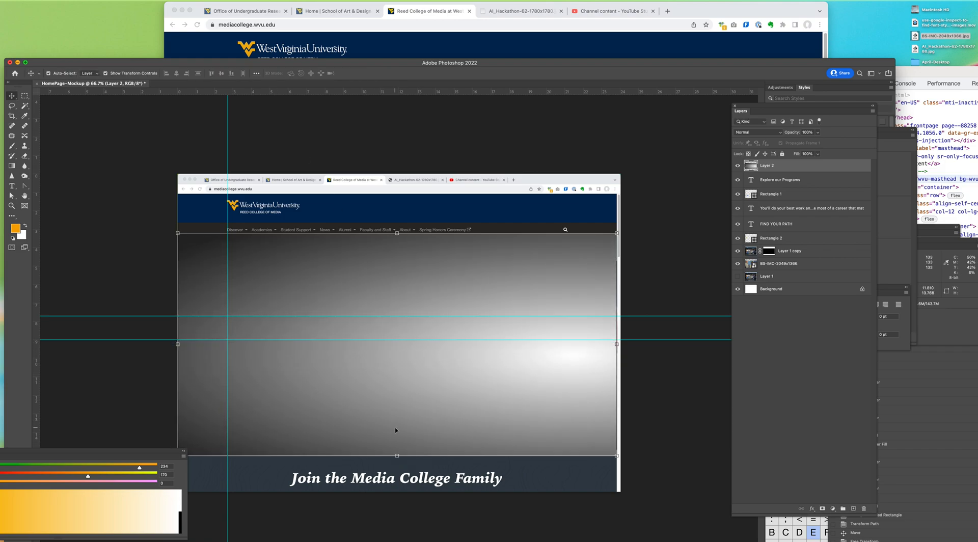
# Step: Set the gradient layer's blend mode to Multiply, reduce its opacity, and move it between Layer 1 copy and the photo layer
pyautogui.click(747, 135)
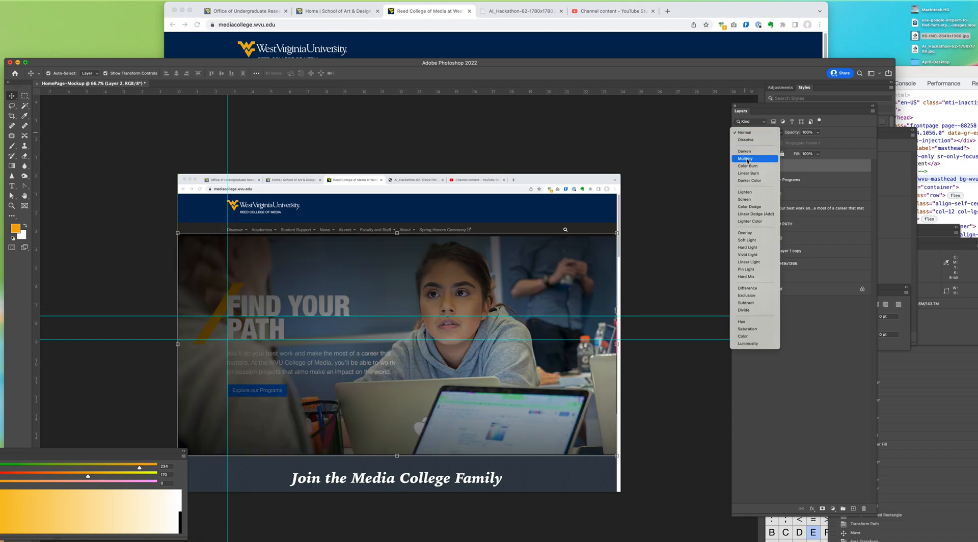
pyautogui.click(745, 158)
pyautogui.click(818, 132)
pyautogui.moveTo(819, 143); pyautogui.dragTo(784, 258)
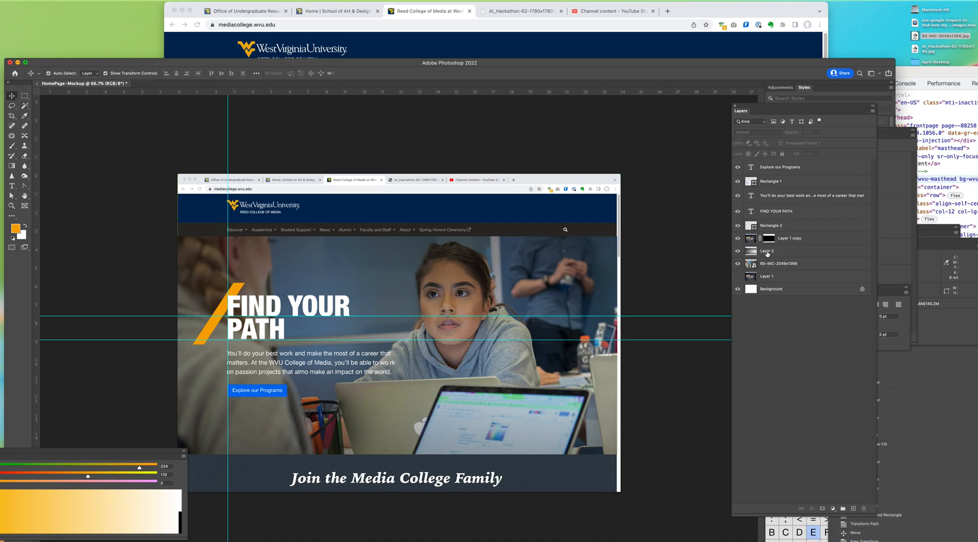
# Step: Fine-tune the gradient layer's opacity and toggle its visibility to compare the hero with and without the overlay
pyautogui.click(818, 132)
pyautogui.moveTo(817, 142); pyautogui.dragTo(816, 144)
pyautogui.click(690, 161)
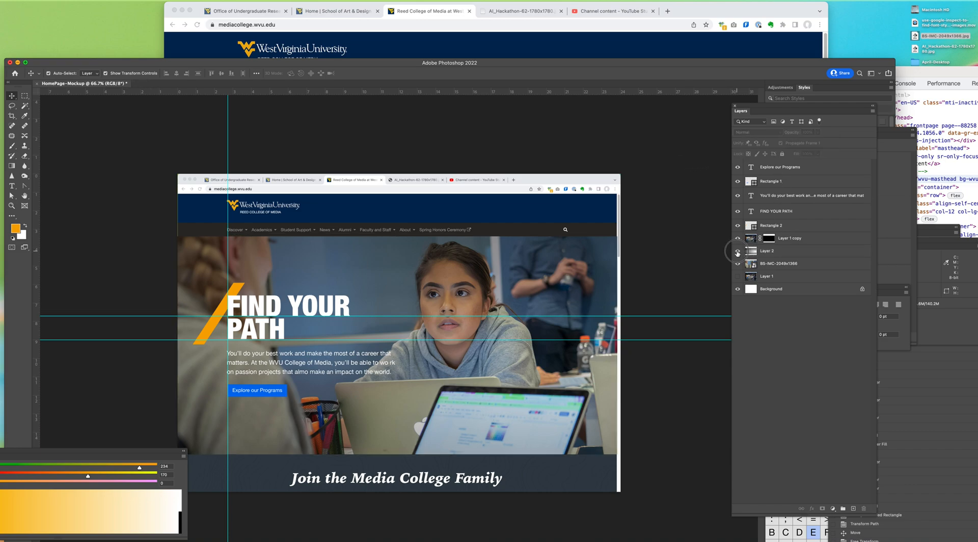
pyautogui.click(737, 252)
pyautogui.click(737, 252)
# Step: Reload the college homepage in the browser, then return to Photoshop and move its window up to the top of the desktop
pyautogui.click(535, 38)
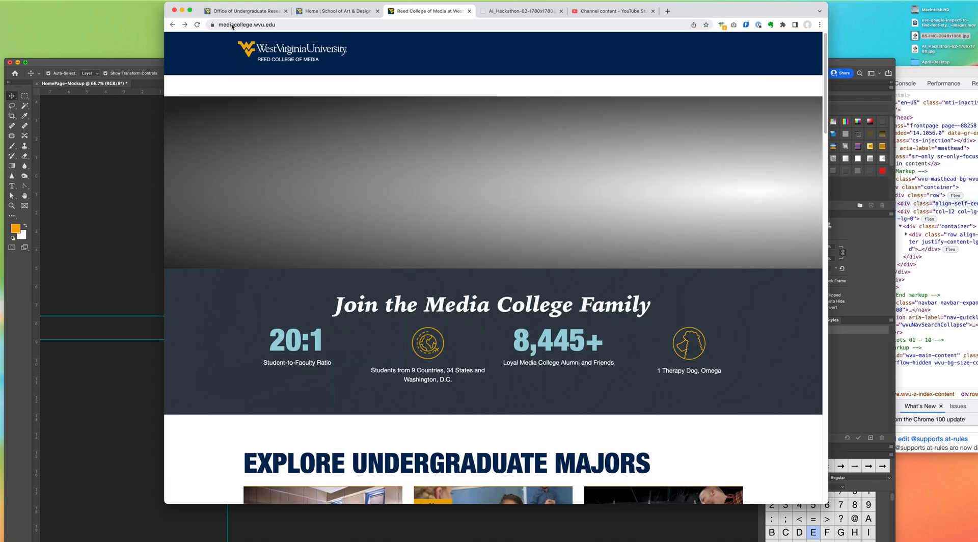
pyautogui.click(197, 25)
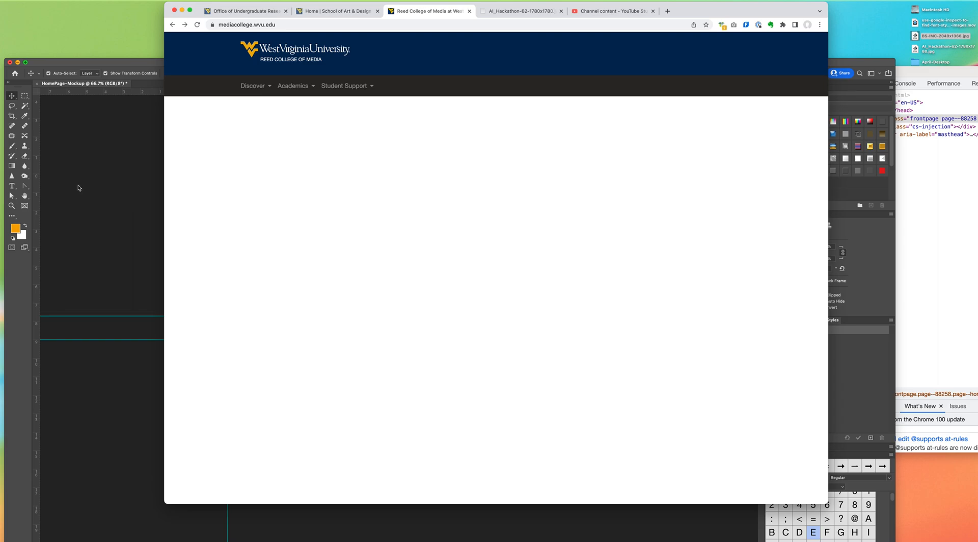
pyautogui.click(77, 188)
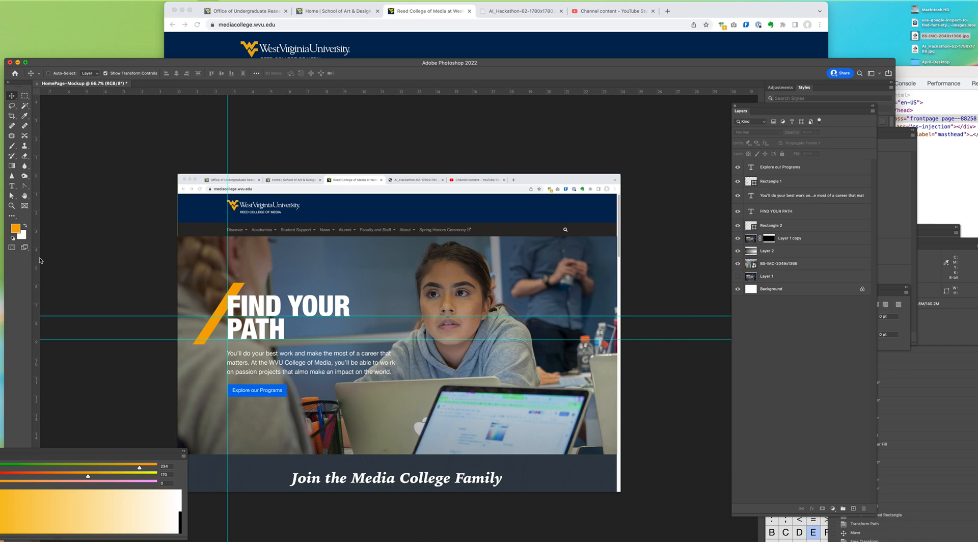
pyautogui.moveTo(266, 60); pyautogui.dragTo(287, 2)
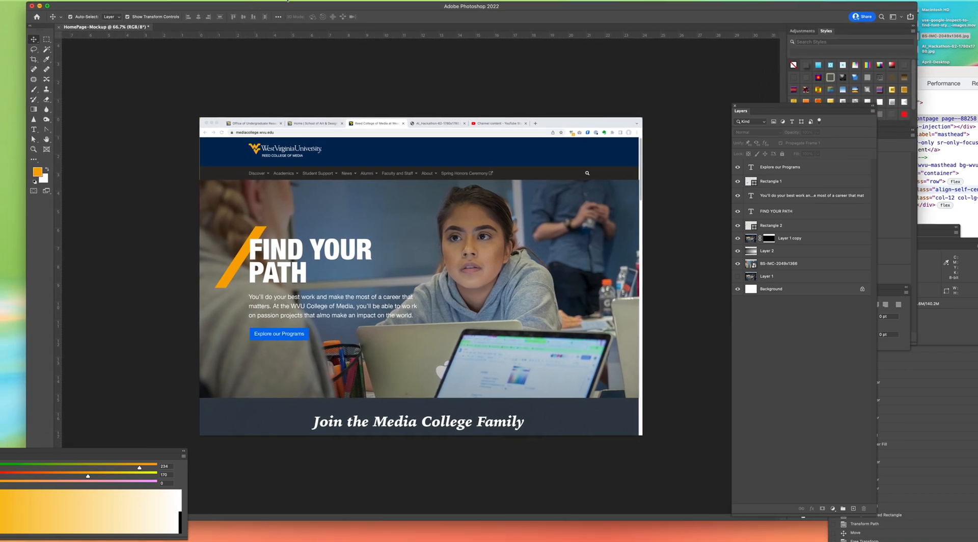